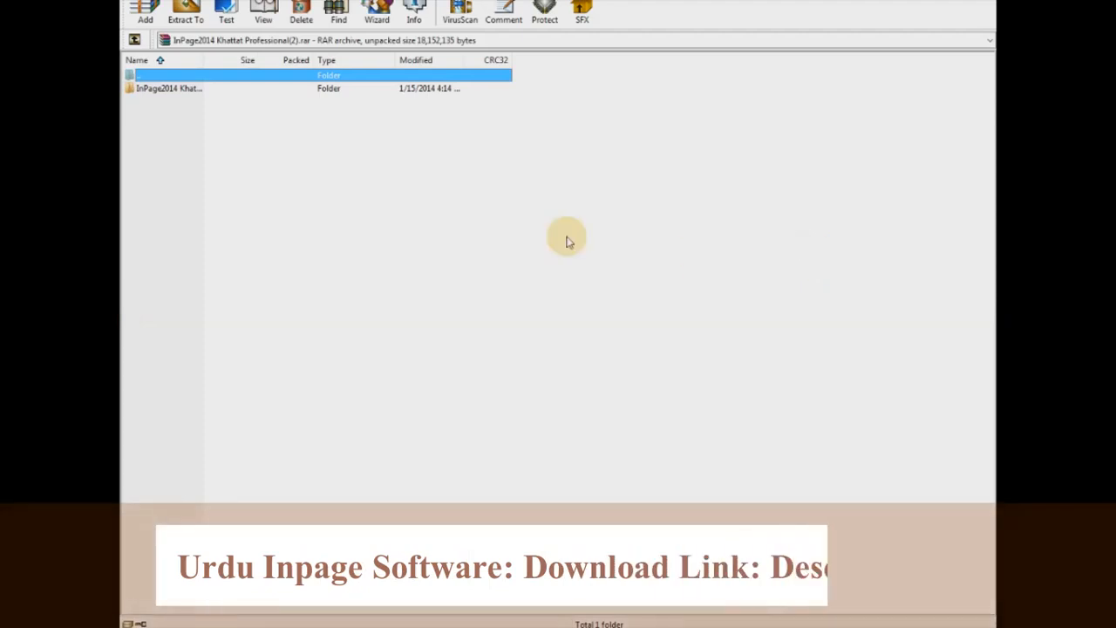
Launch Setup.exe from the archive's InPage2014 Khattat Professional folder and choose English as the installation language.
left_click(182, 88)
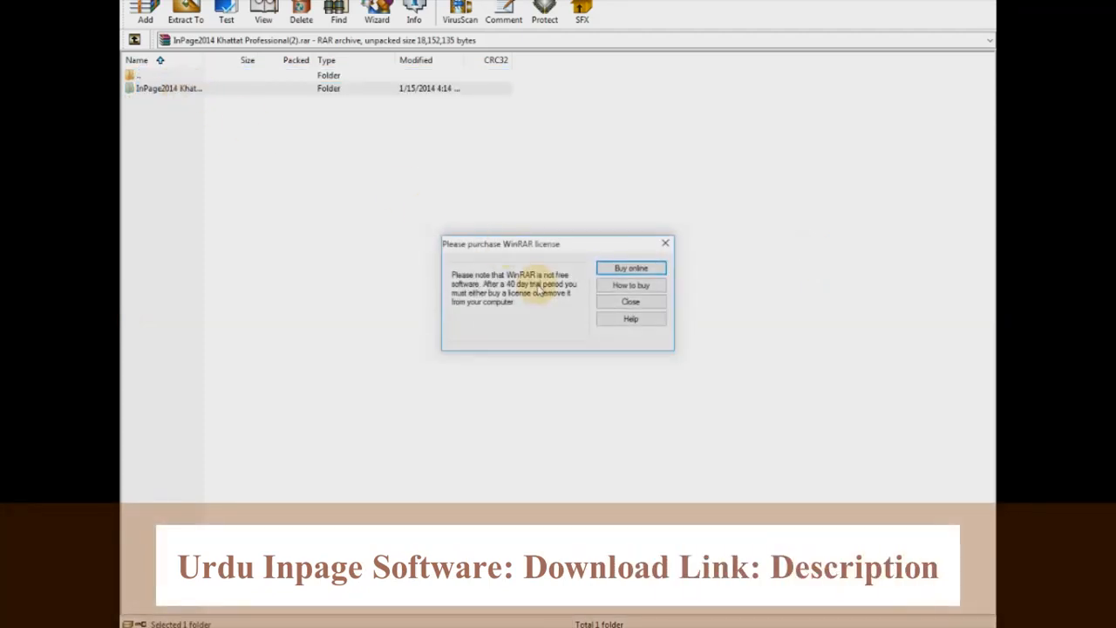
left_click(646, 303)
double_click(182, 89)
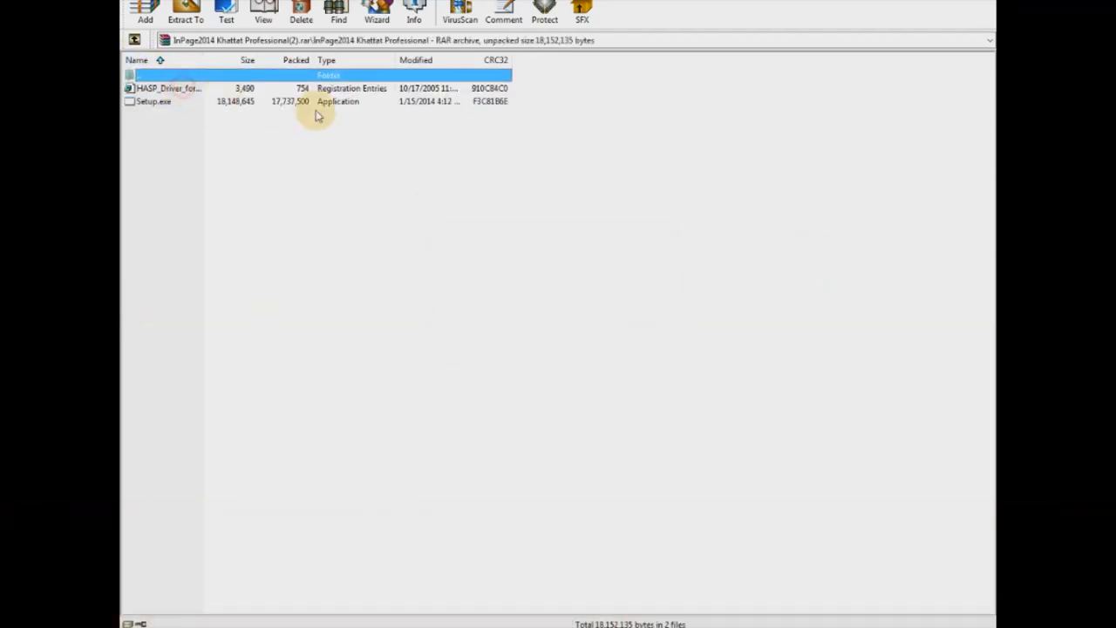
double_click(236, 103)
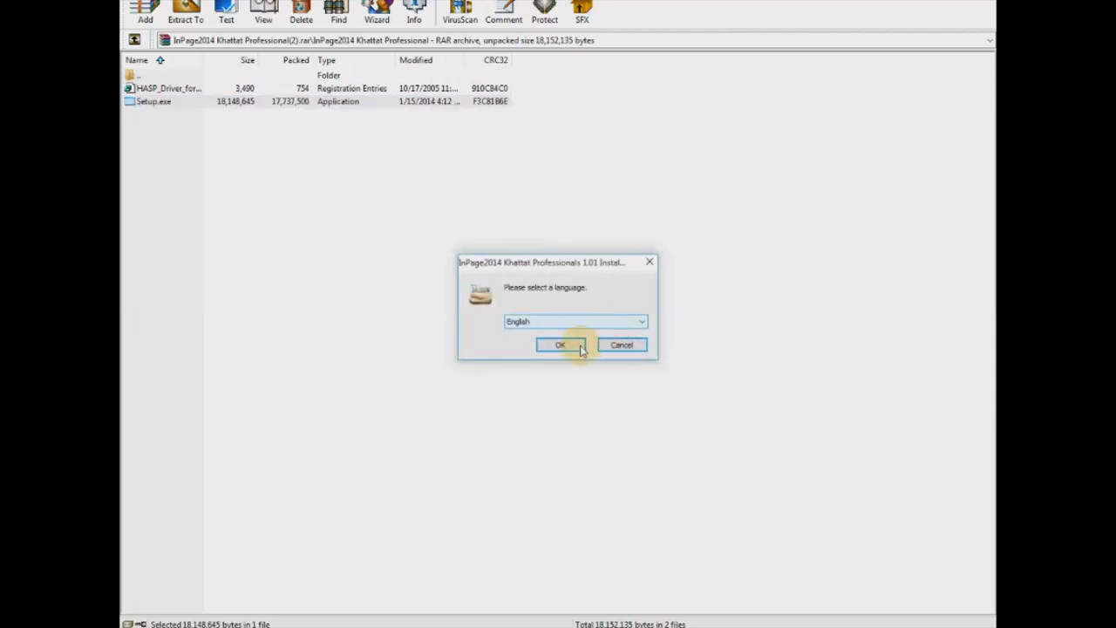
left_click(562, 346)
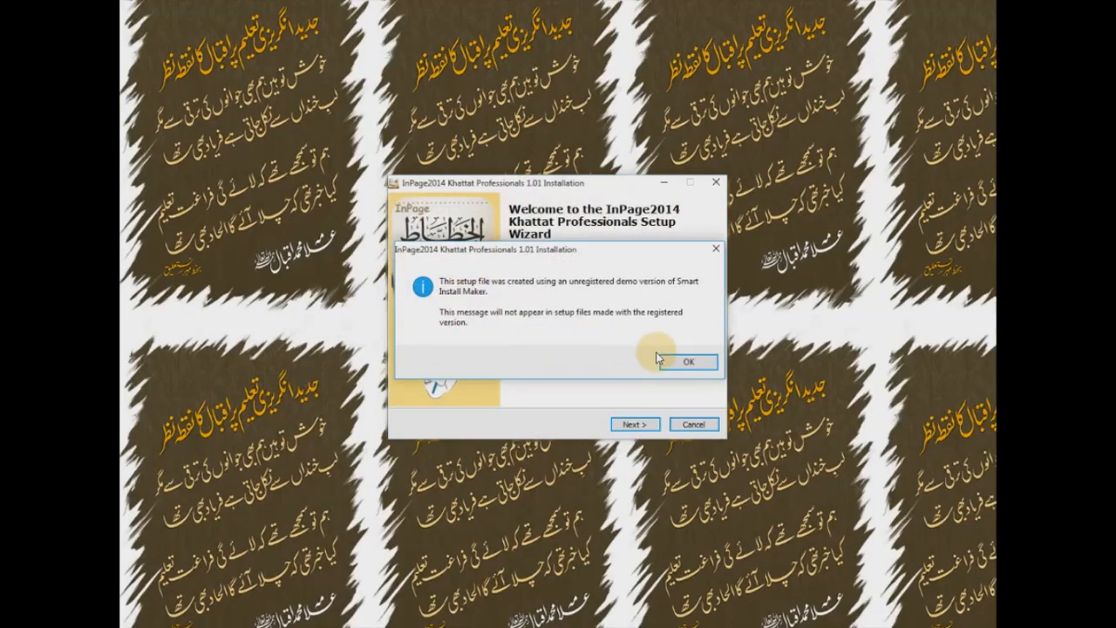
Accept the license agreement and keep the destination folder C:\Program Files\InPage2014 Khattat Professionals.
left_click(679, 364)
left_click(634, 423)
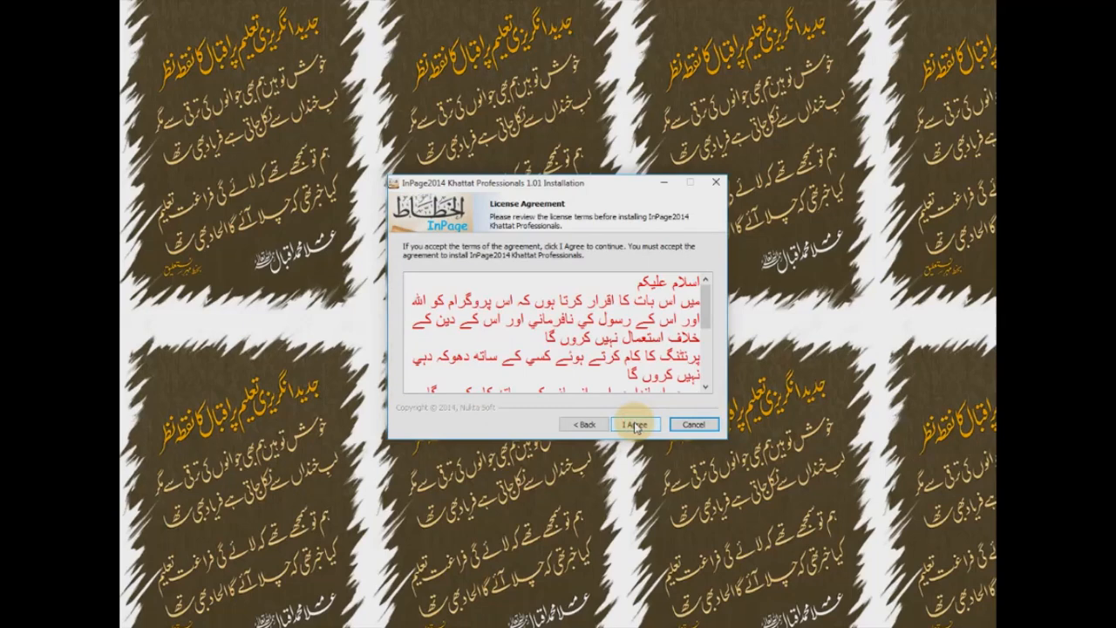
left_click(635, 425)
left_click(635, 425)
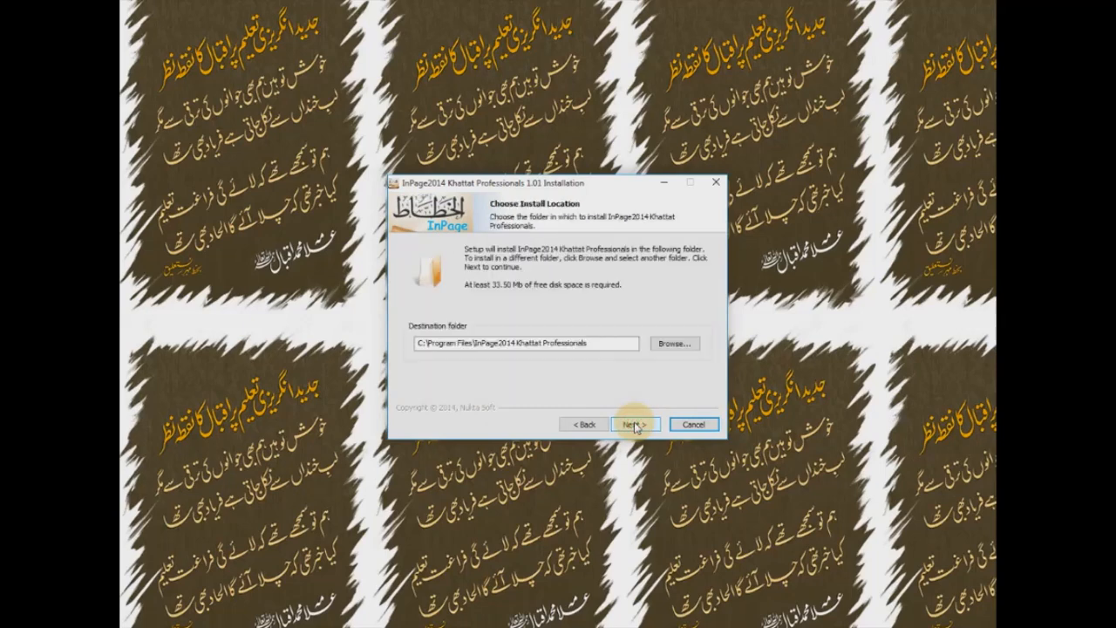
left_click(635, 425)
left_click(635, 425)
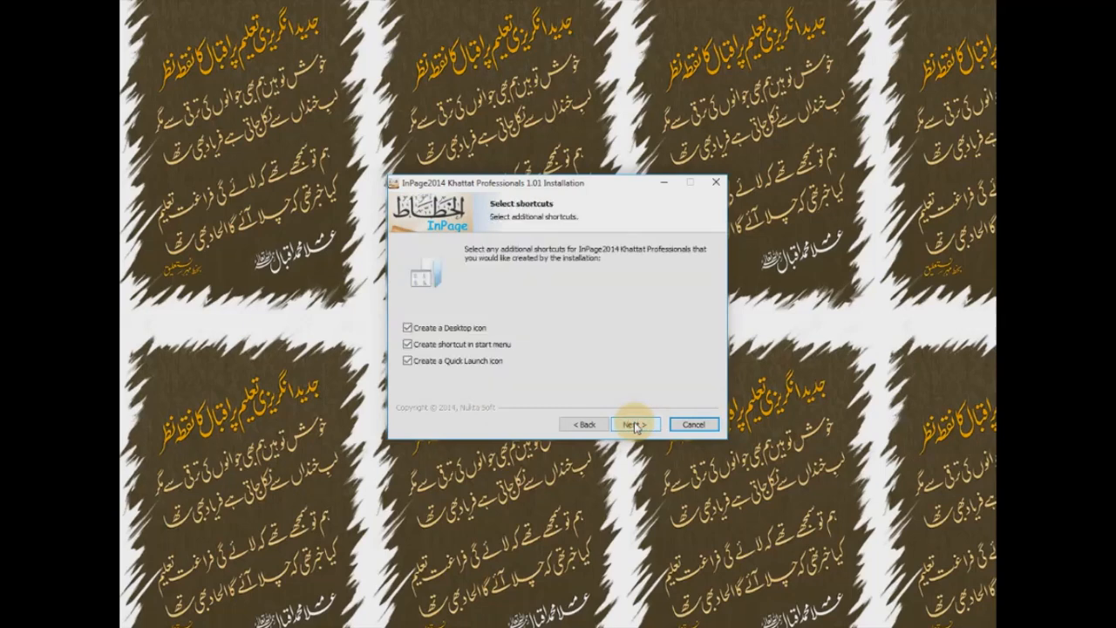
Install with desktop, start menu and Quick Launch shortcuts, and finish setup with the readme and product website options turned off.
left_click(635, 425)
left_click(635, 425)
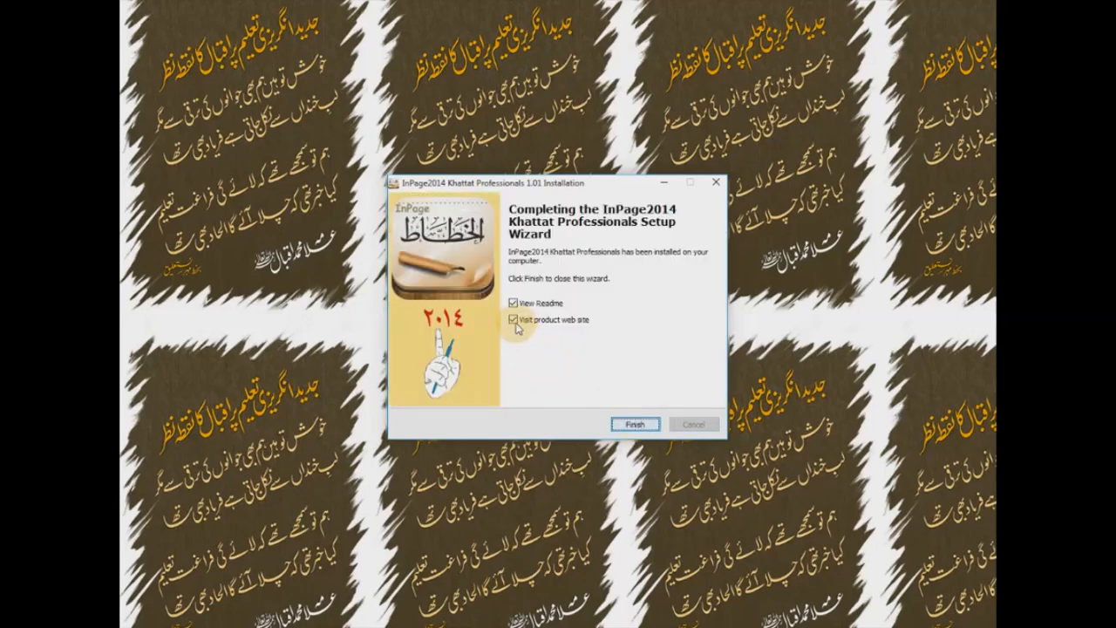
left_click(513, 305)
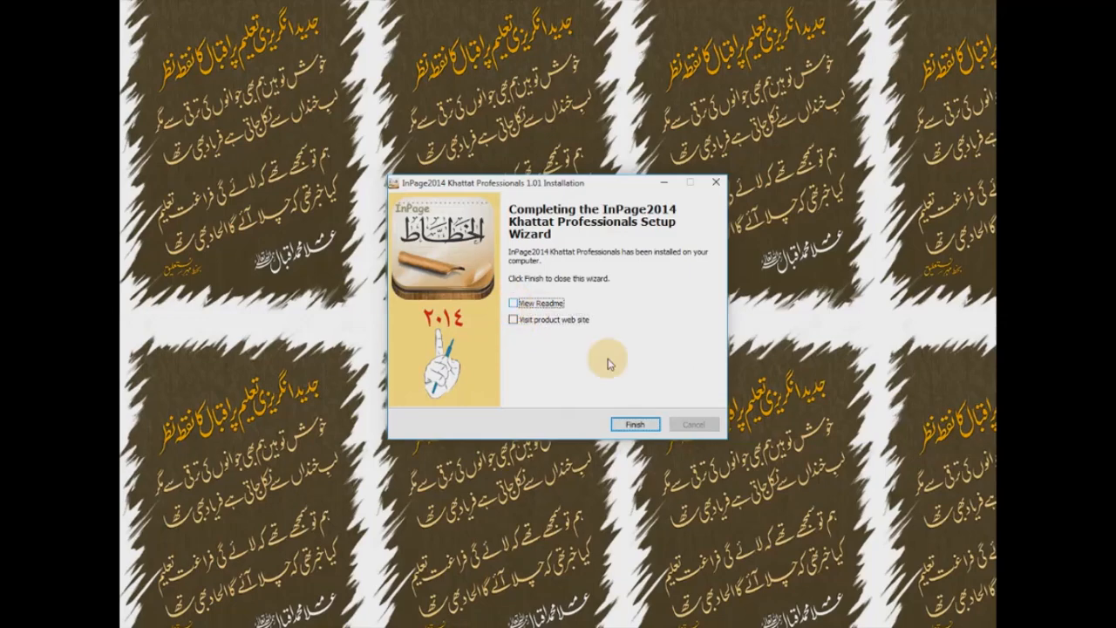
left_click(635, 424)
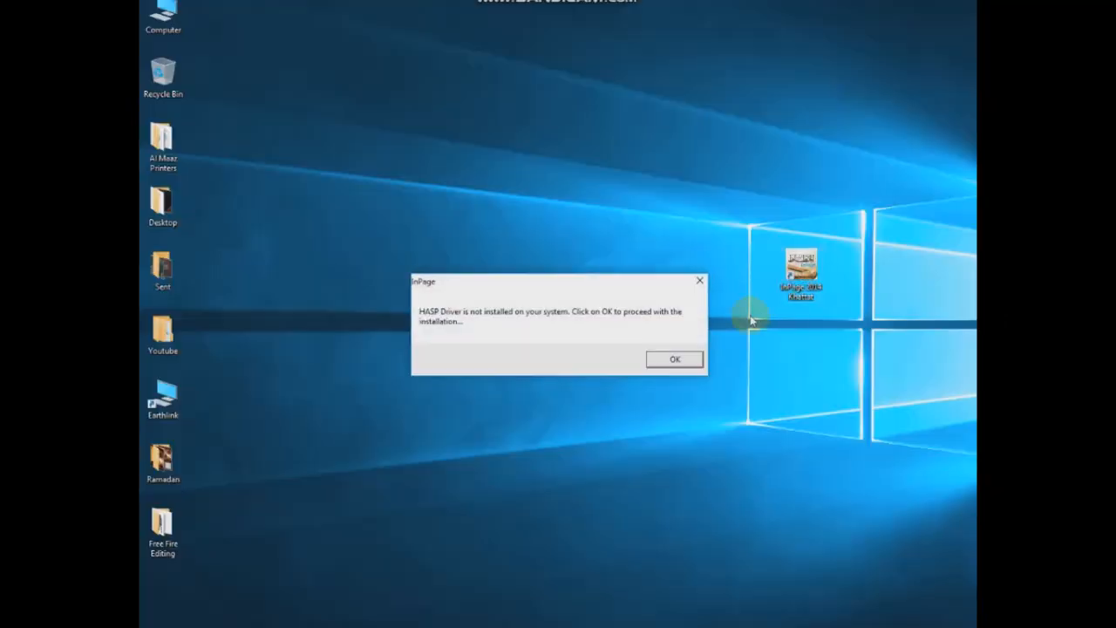
Proceed with the HASP driver installation so that InPage 2014 starts.
left_click(686, 361)
left_click(604, 352)
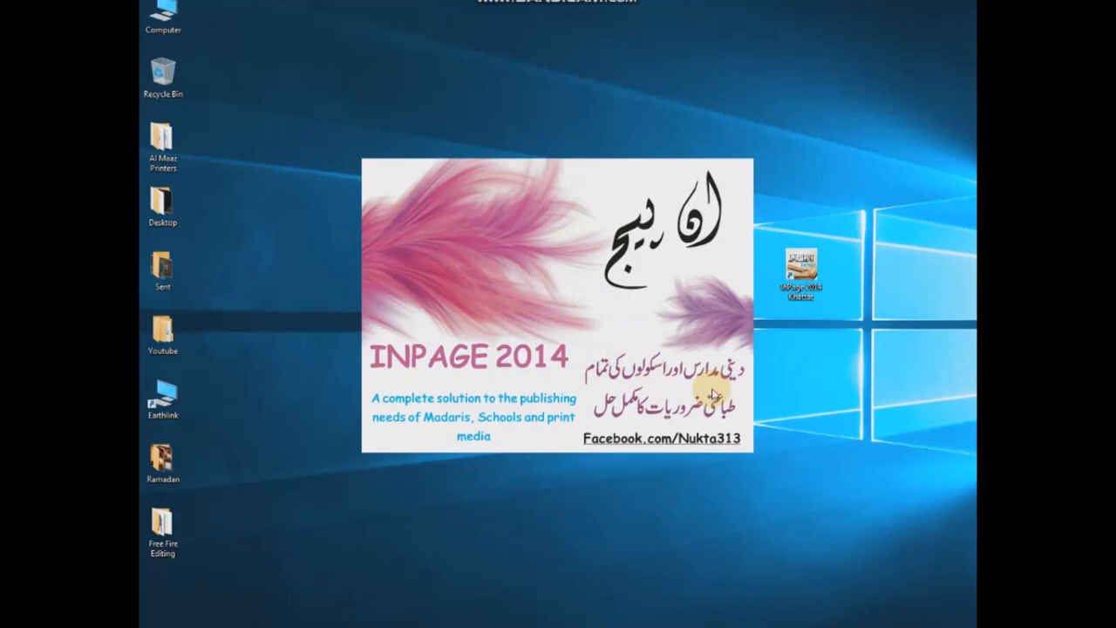
left_click(606, 347)
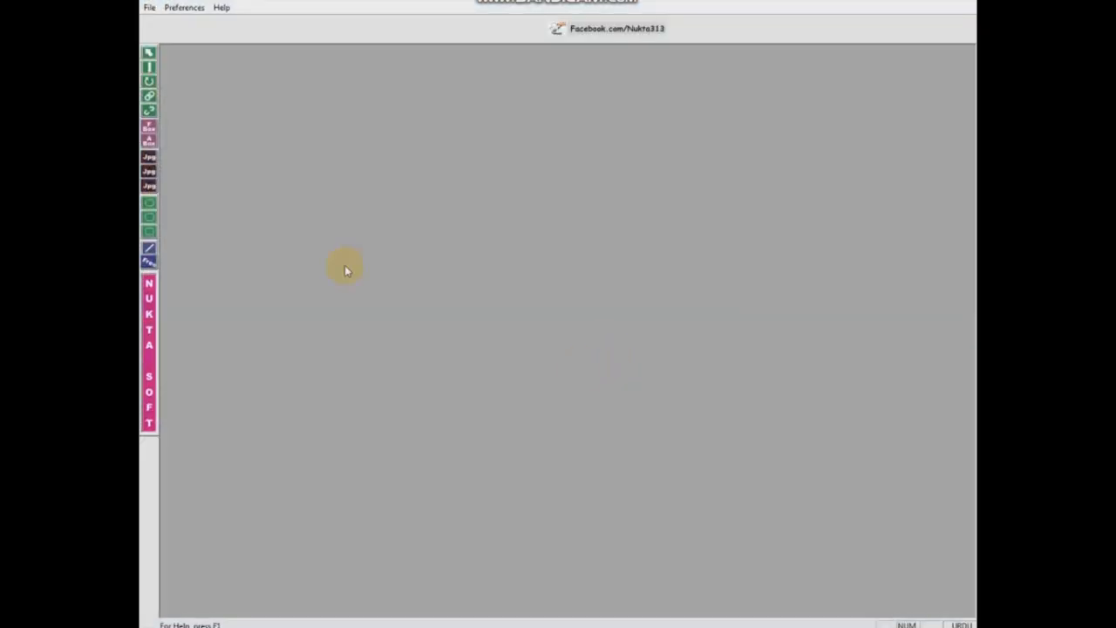
Create a new one-page A4 portrait document and draw a text box filling most of the area inside its margins.
left_click(149, 7)
left_click(167, 24)
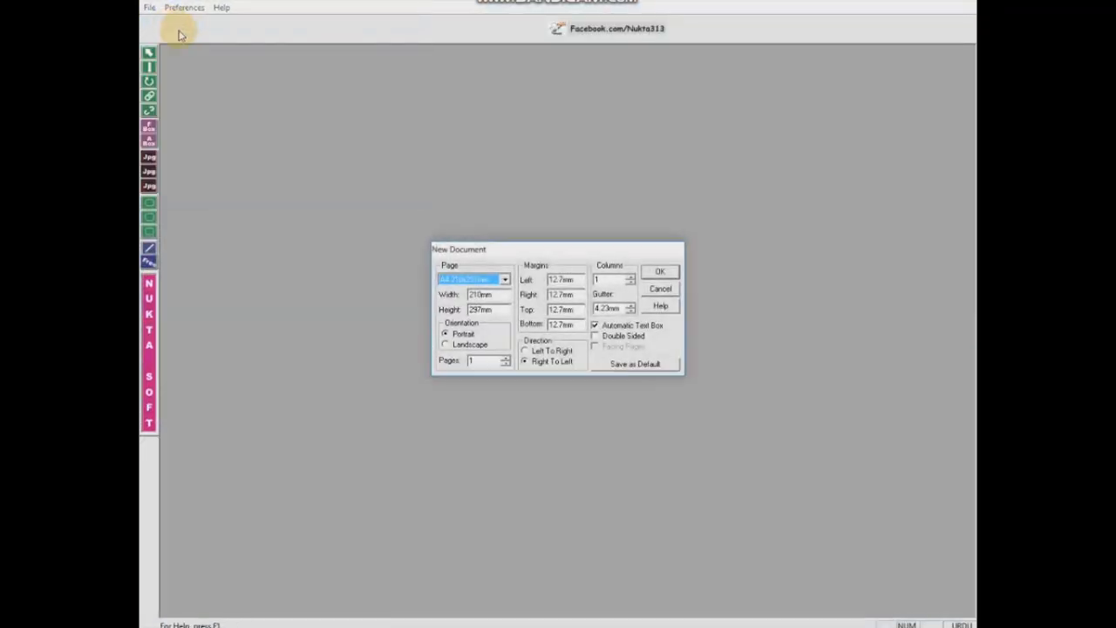
left_click(660, 271)
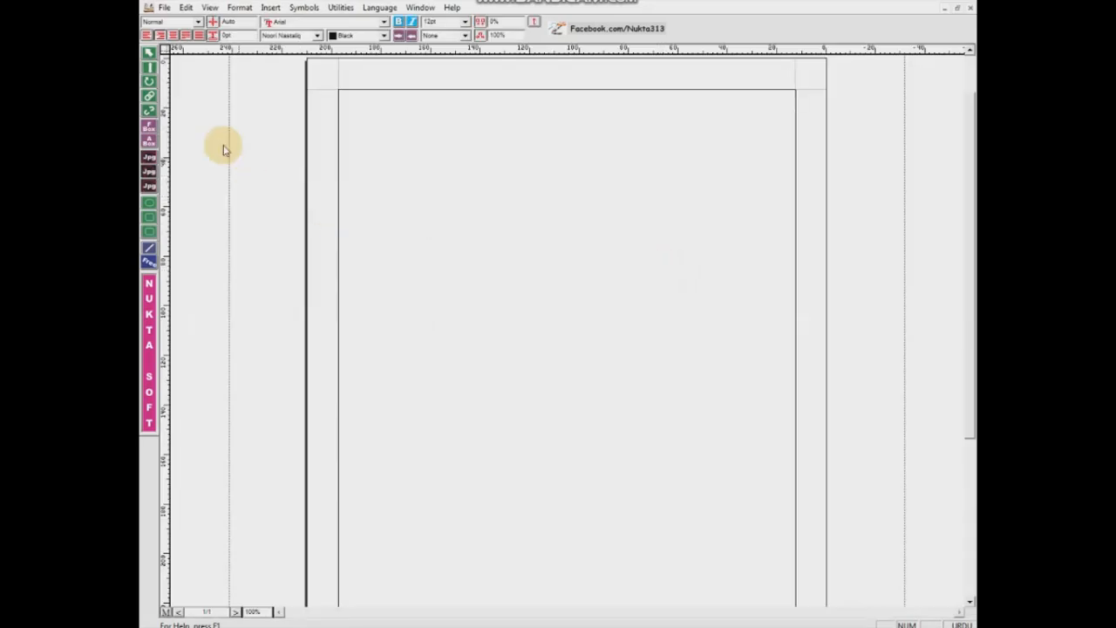
left_click(150, 129)
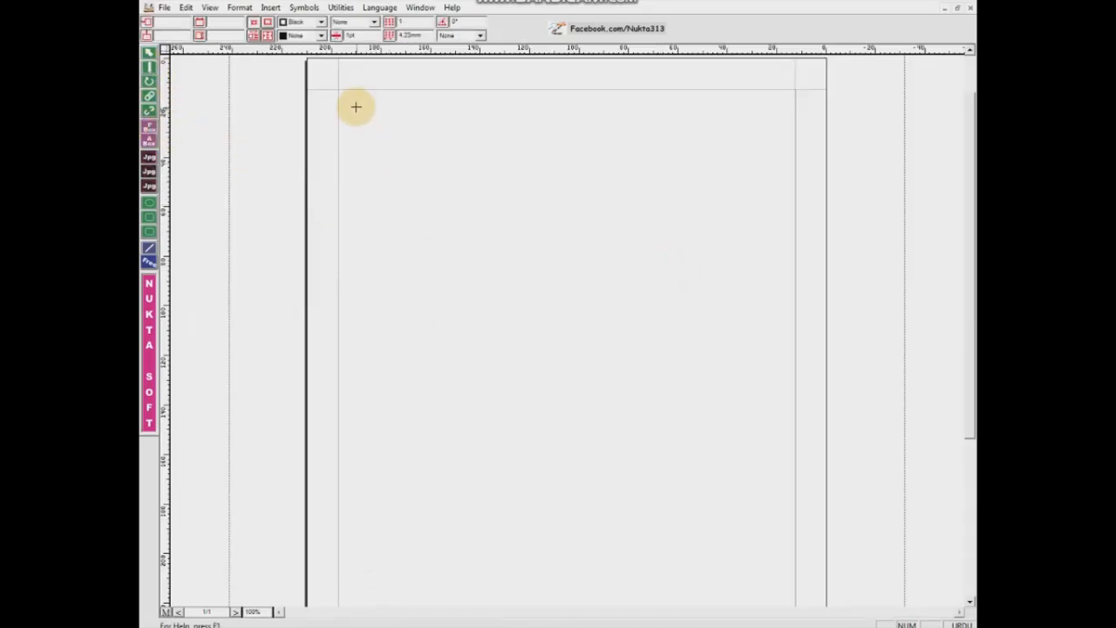
left_click_drag(354, 104, 780, 583)
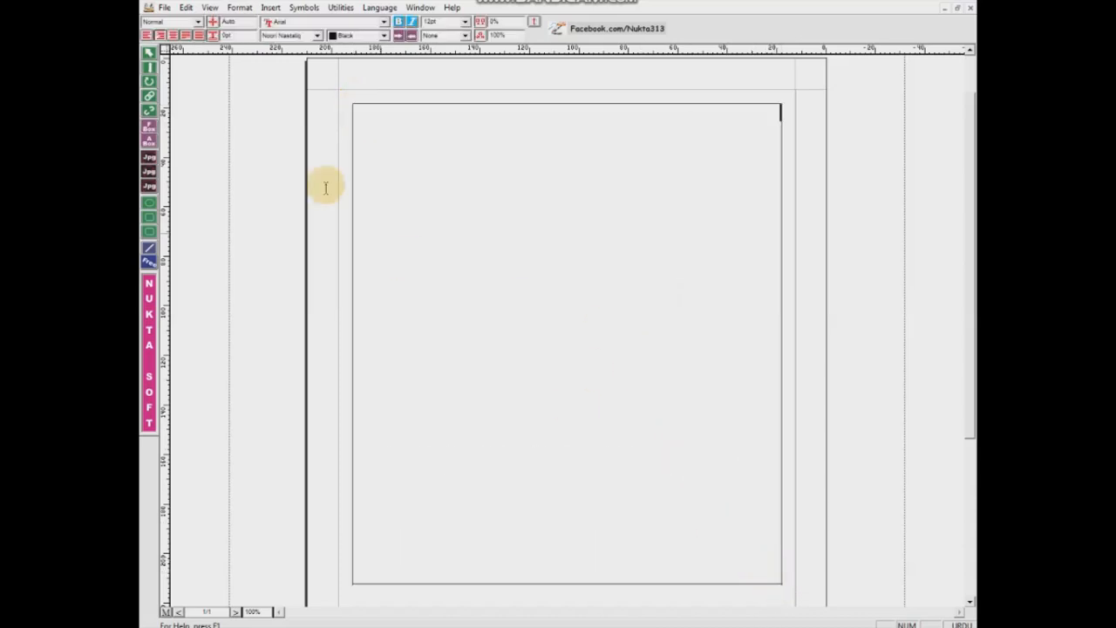
Review the Phonetic keyboard layout in the keyboard preferences and keep Phonetic as the selected keyboard.
left_click(185, 8)
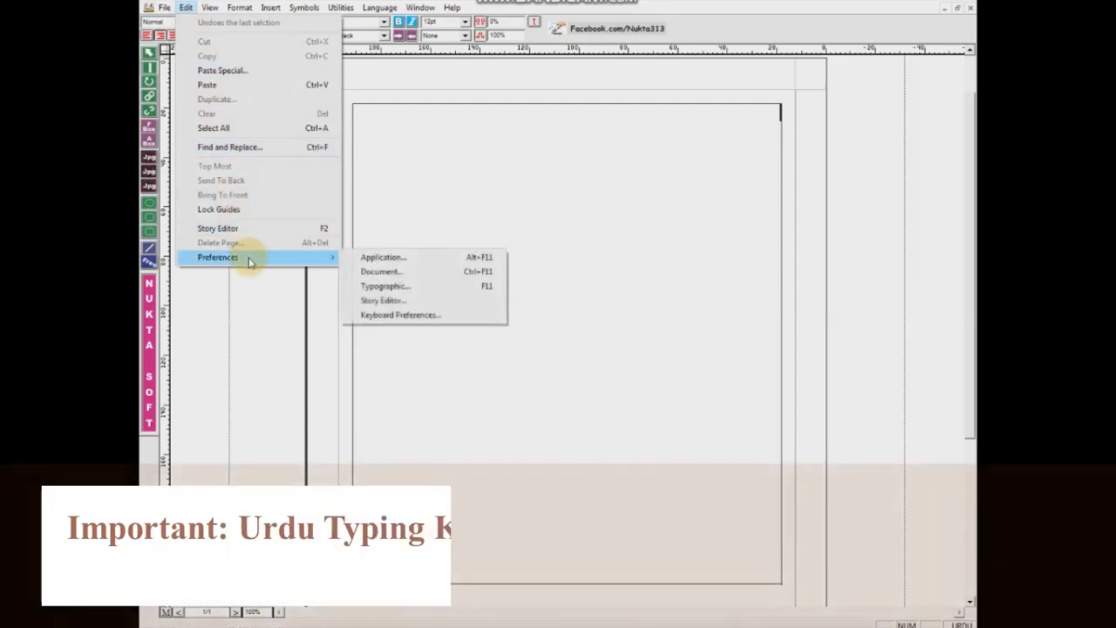
mouse_move(329, 258)
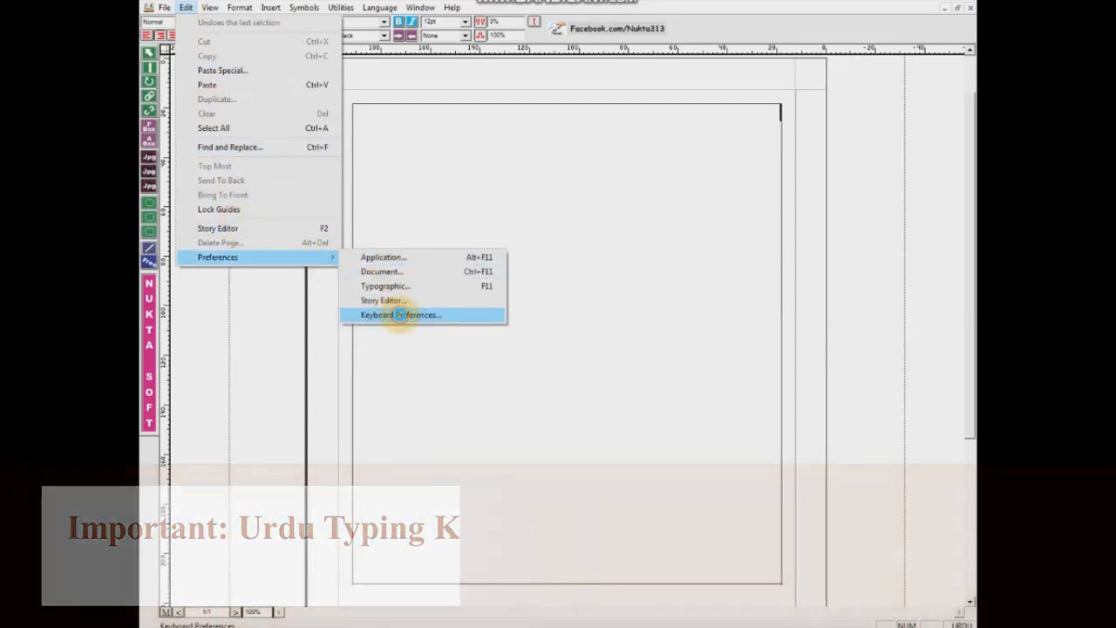
left_click(400, 316)
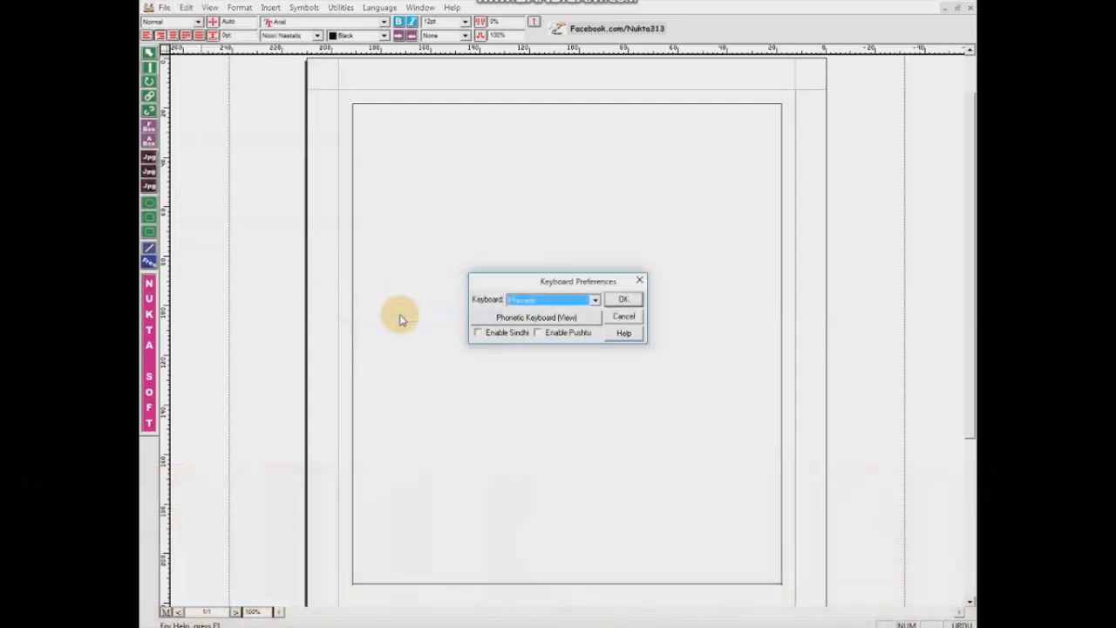
left_click(548, 320)
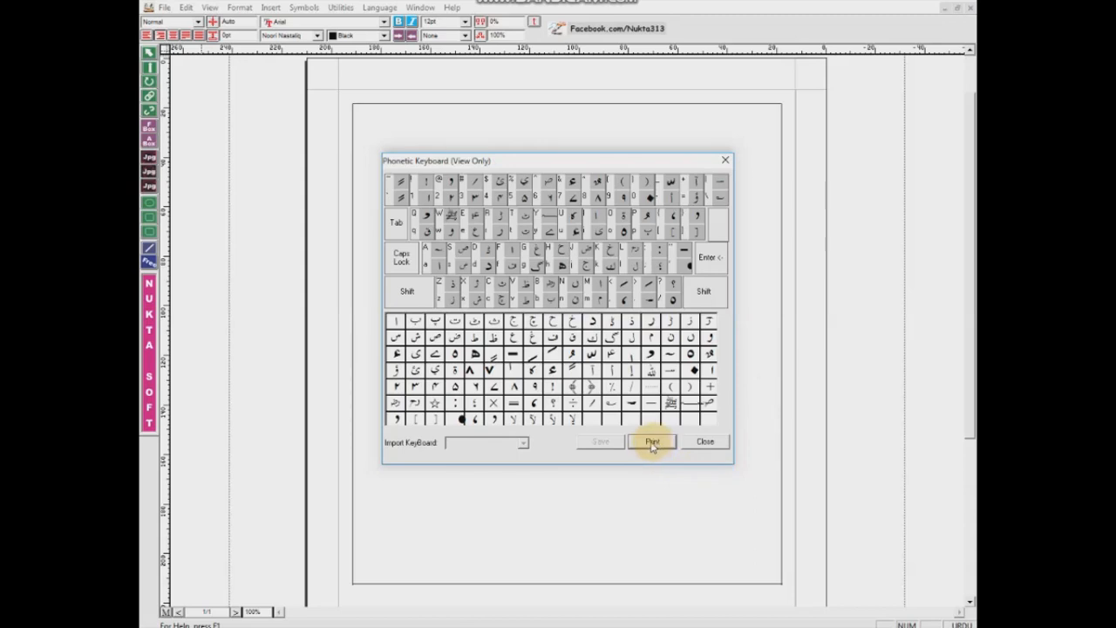
left_click(706, 442)
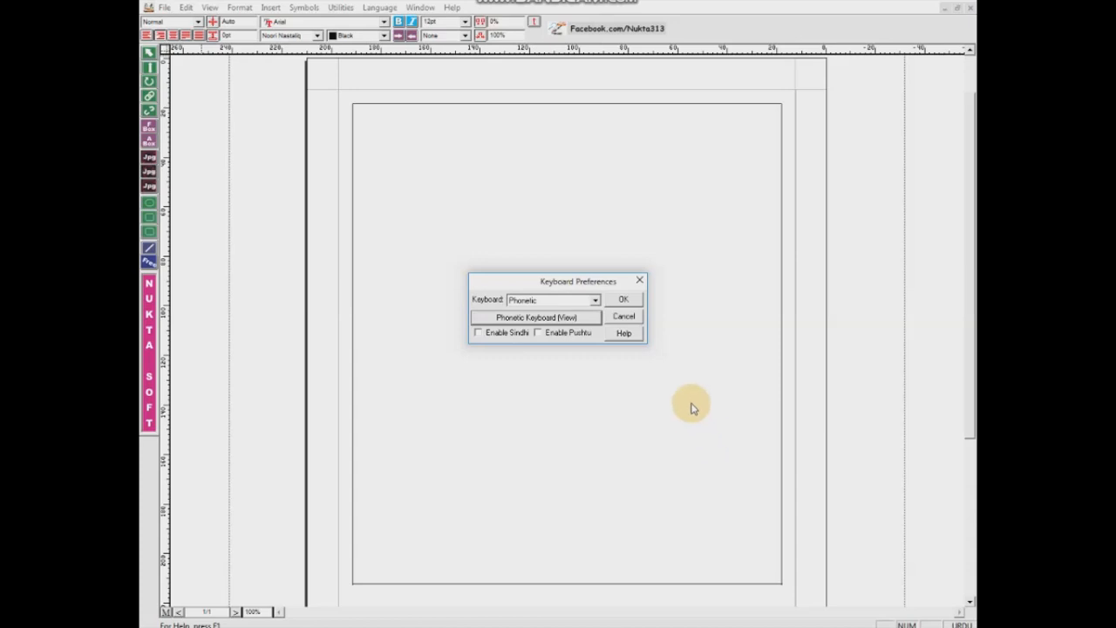
left_click(631, 301)
Zoom the page to 200% and bring up the On-Screen Keyboard.
right_click(679, 163)
mouse_move(724, 171)
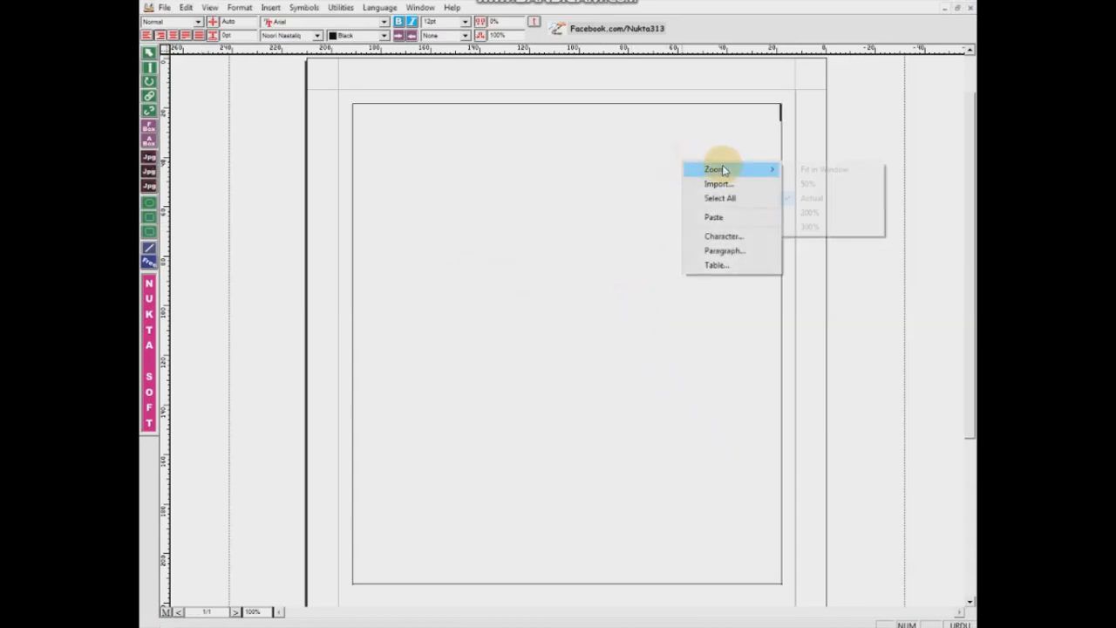
left_click(826, 212)
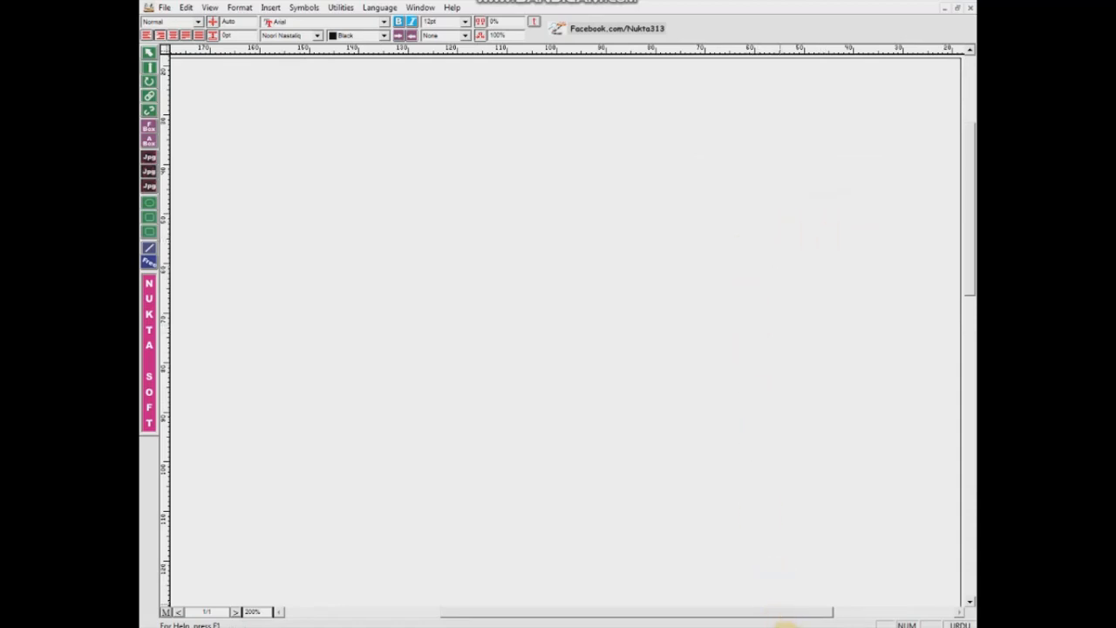
left_click(781, 623)
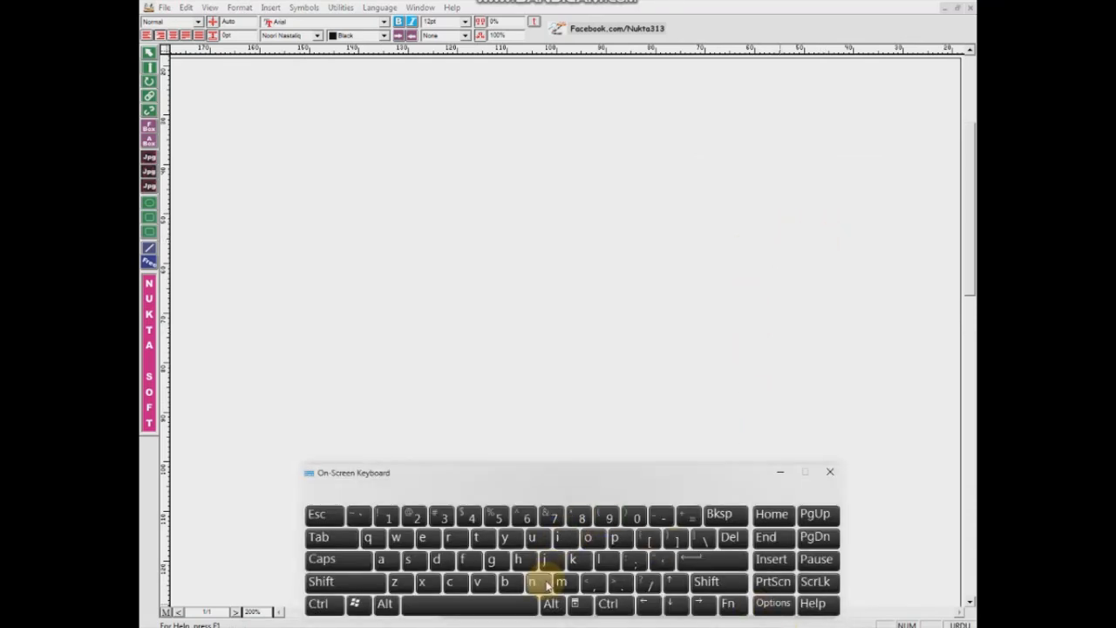
Enter the Urdu word "بخدمت" at the start of the text box, followed by a space.
left_click(506, 582)
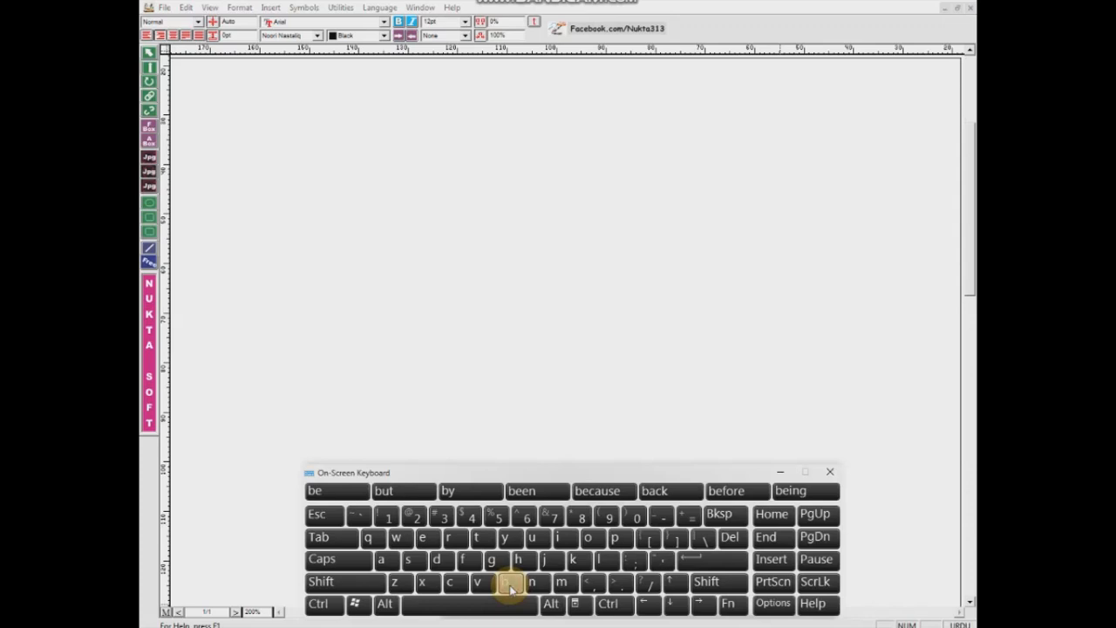
left_click(937, 87)
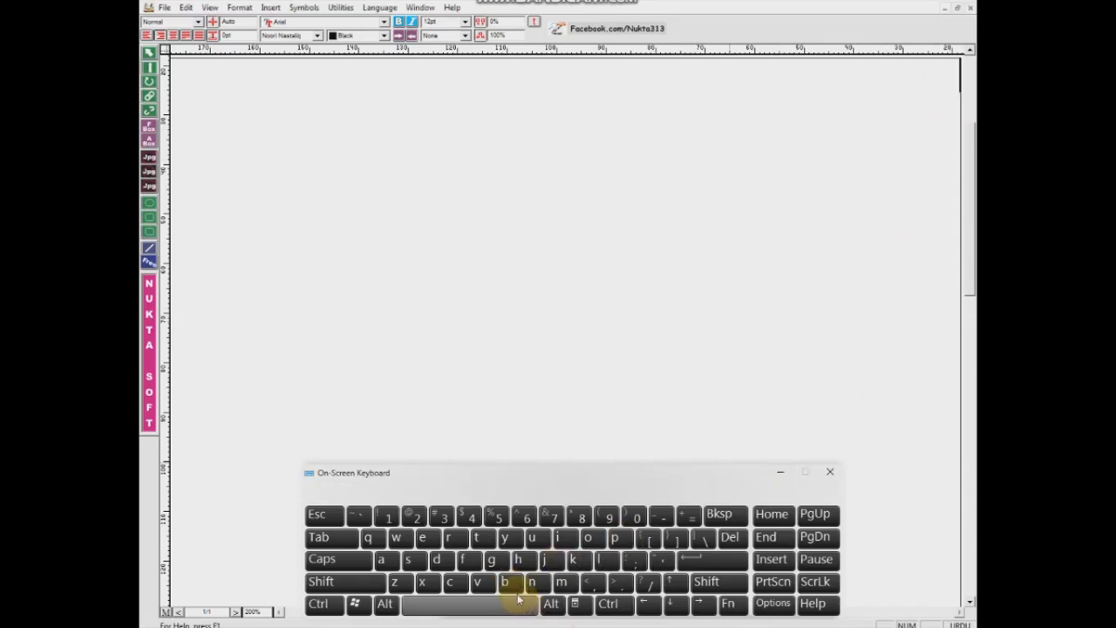
left_click(510, 583)
key("shift")
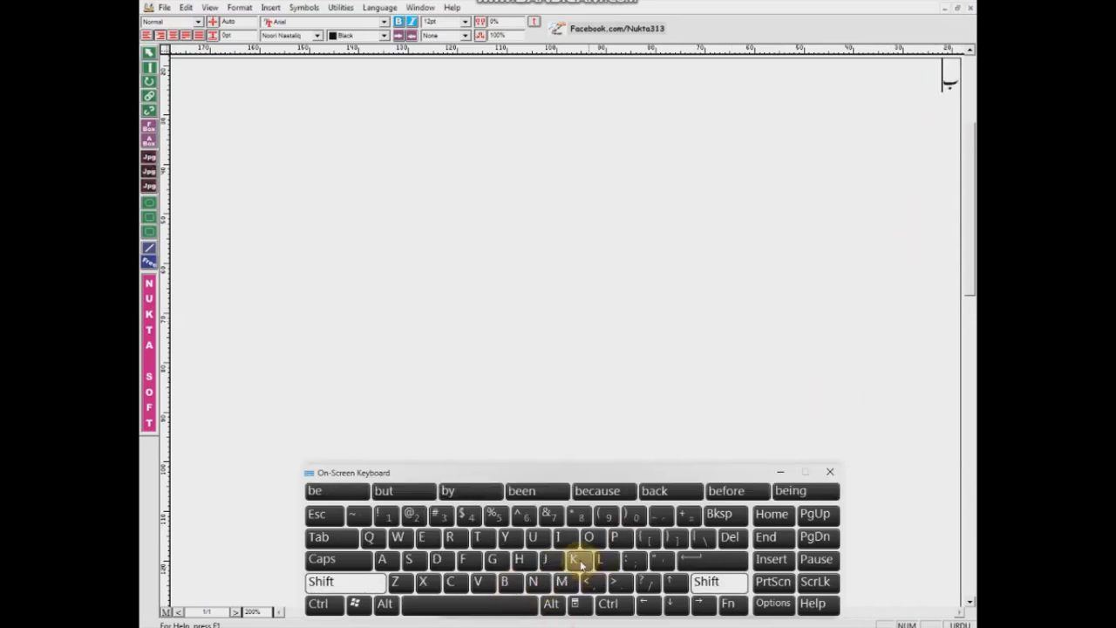
left_click(582, 565)
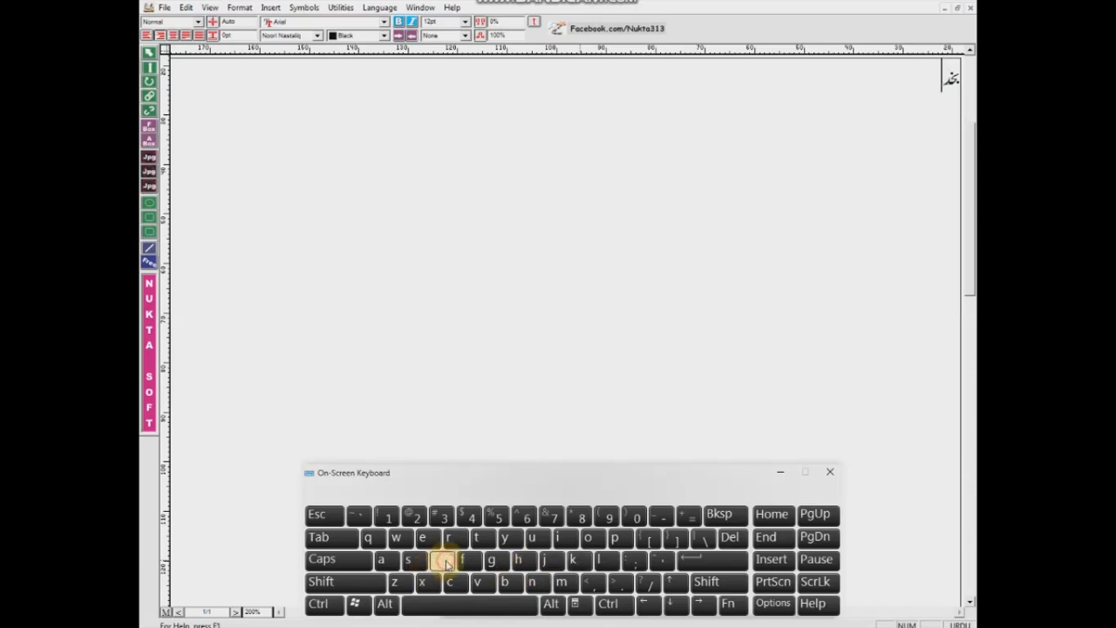
left_click(445, 562)
left_click(563, 582)
left_click(495, 612)
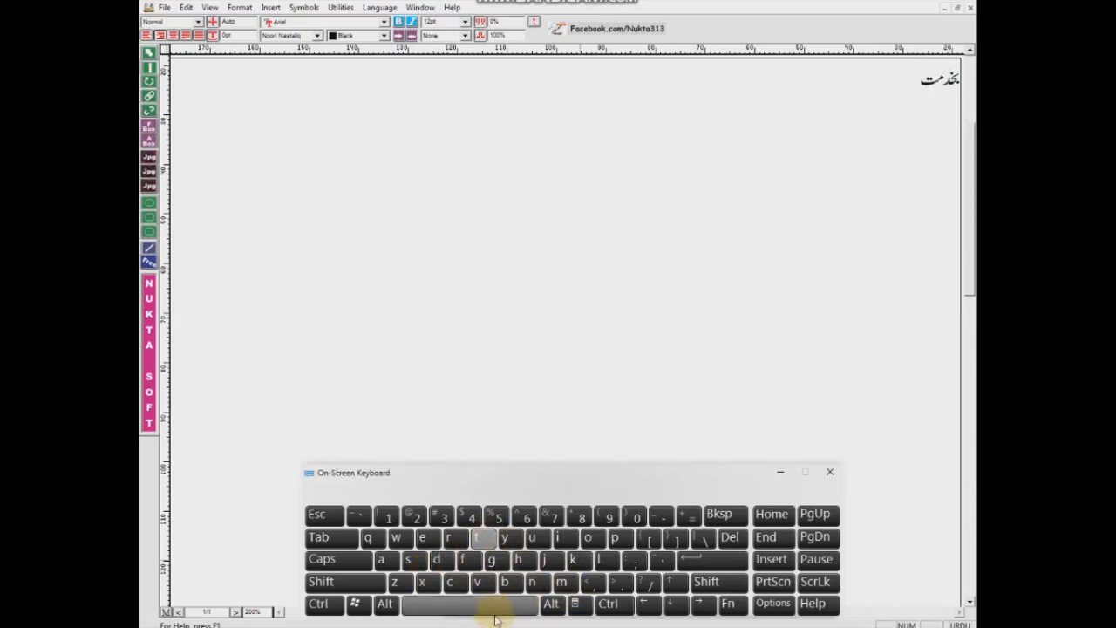
Add the word "جناب" and a space after "بخدمت" on the first line.
left_click(548, 560)
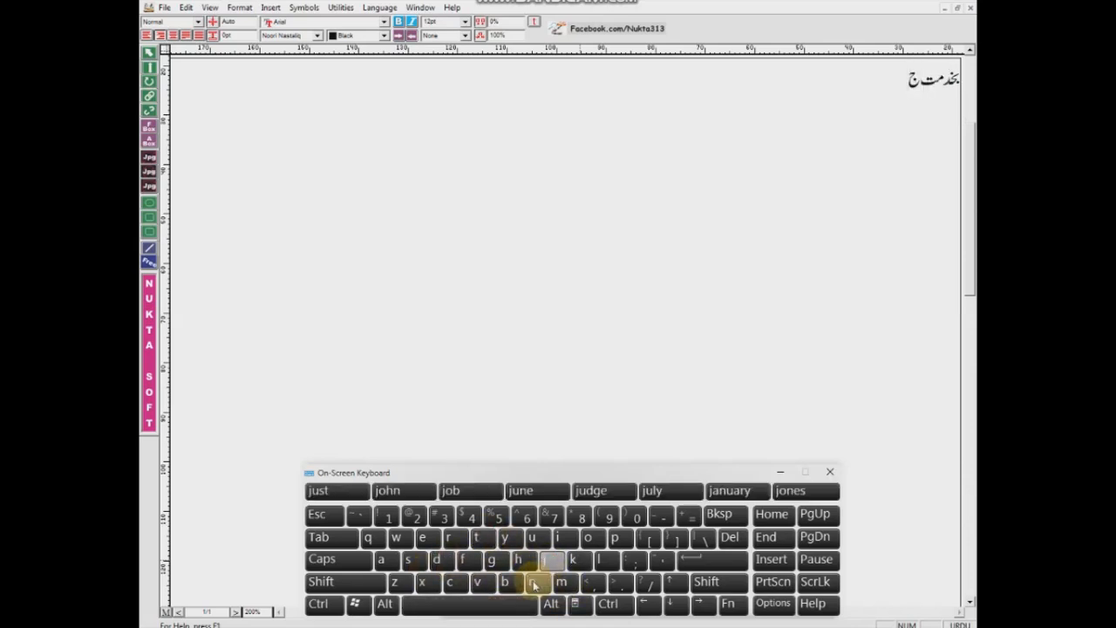
left_click(534, 582)
left_click(384, 560)
left_click(504, 583)
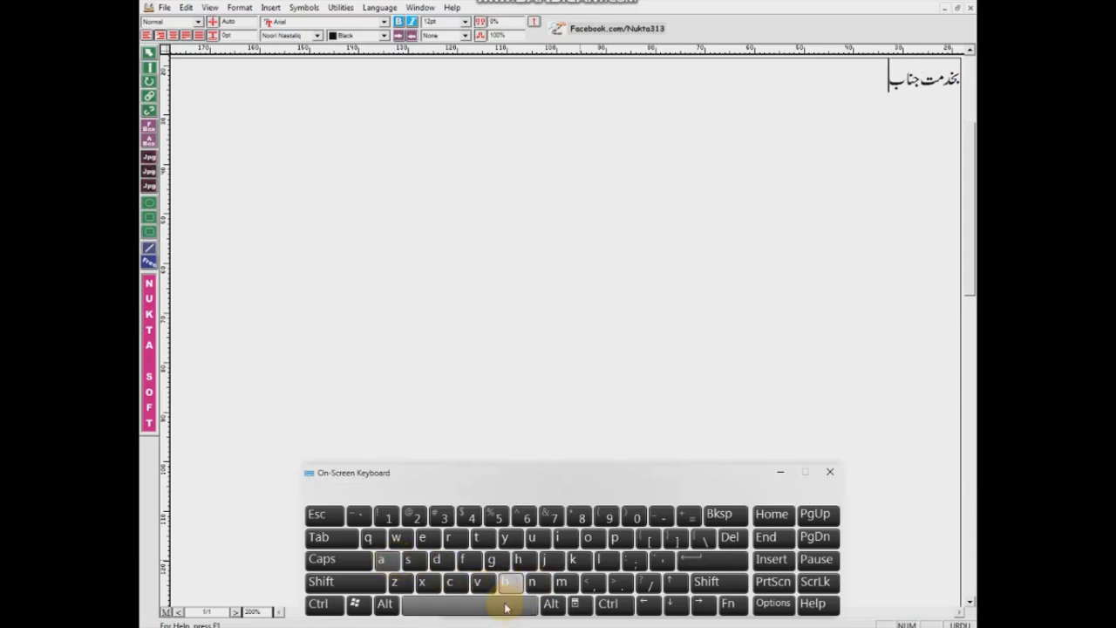
left_click(504, 604)
Add the words "ہیڈ ماسٹر" after "بخدمت جناب" on the first line.
left_click(590, 538)
left_click(508, 537)
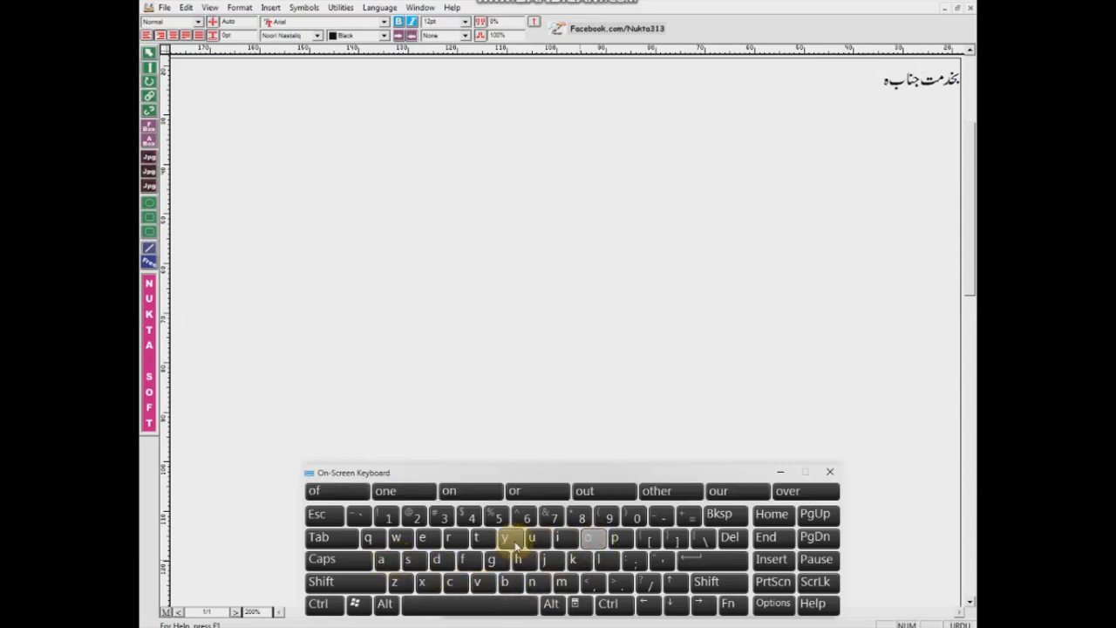
left_click(435, 560, "shift")
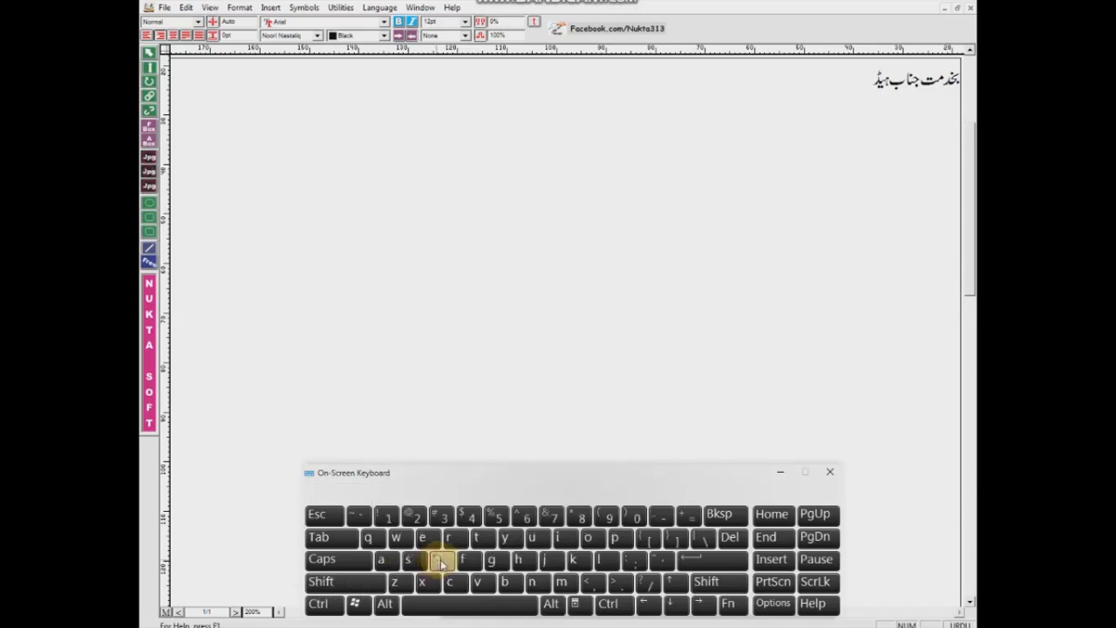
left_click(563, 582)
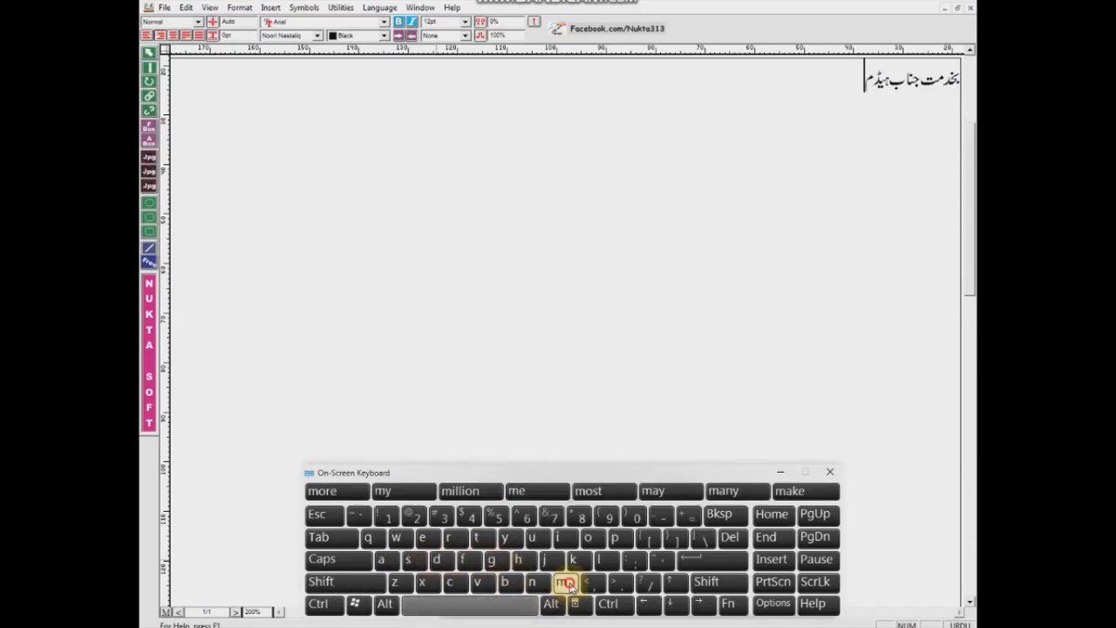
left_click(380, 560)
left_click(408, 560)
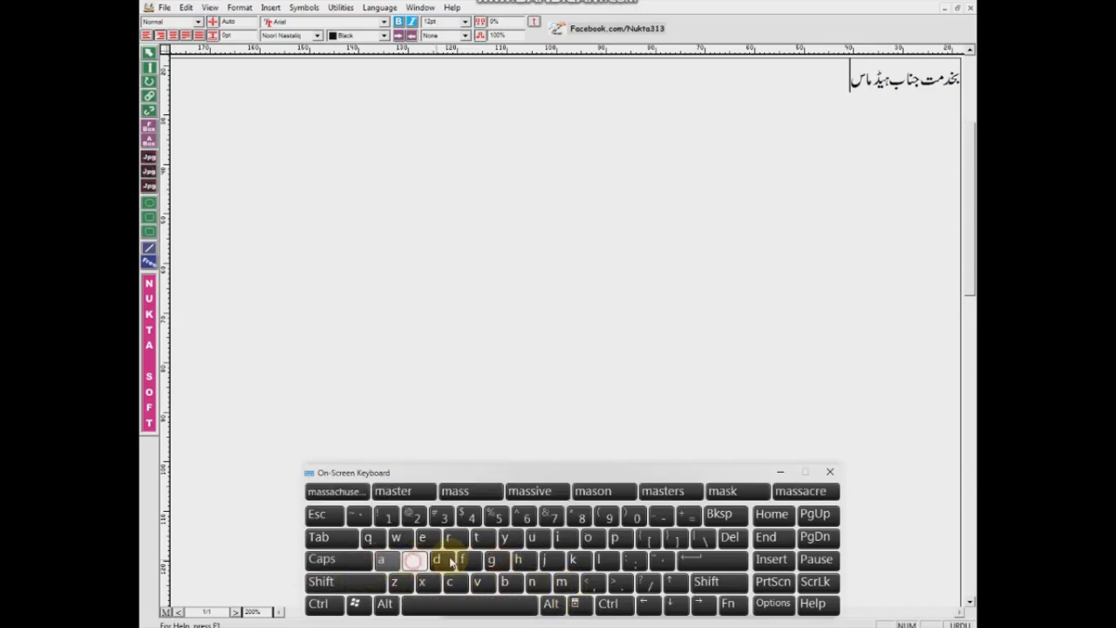
left_click(478, 538, "shift")
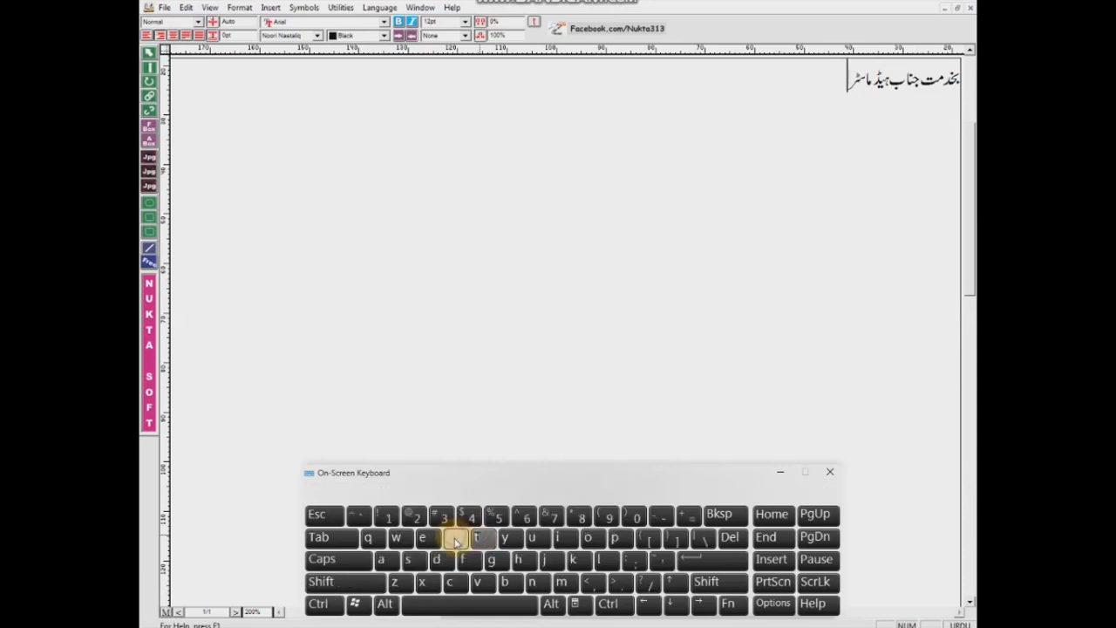
Complete the first line with the word "صاحب" and start a new line below it.
left_click(410, 561, "shift")
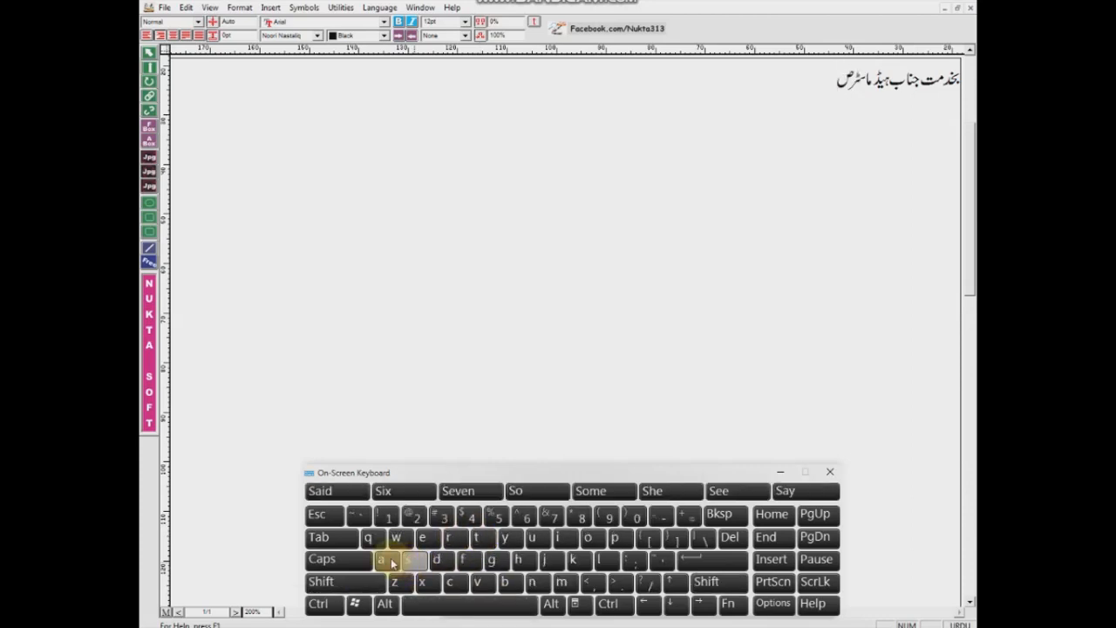
left_click(391, 563)
left_click(519, 559, "shift")
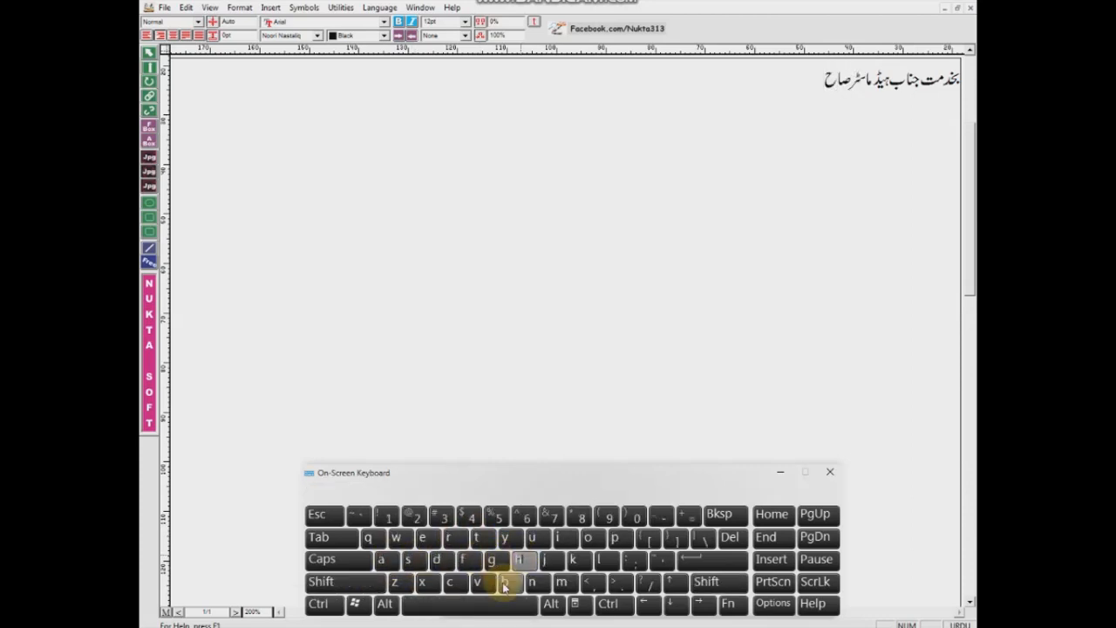
left_click(692, 559)
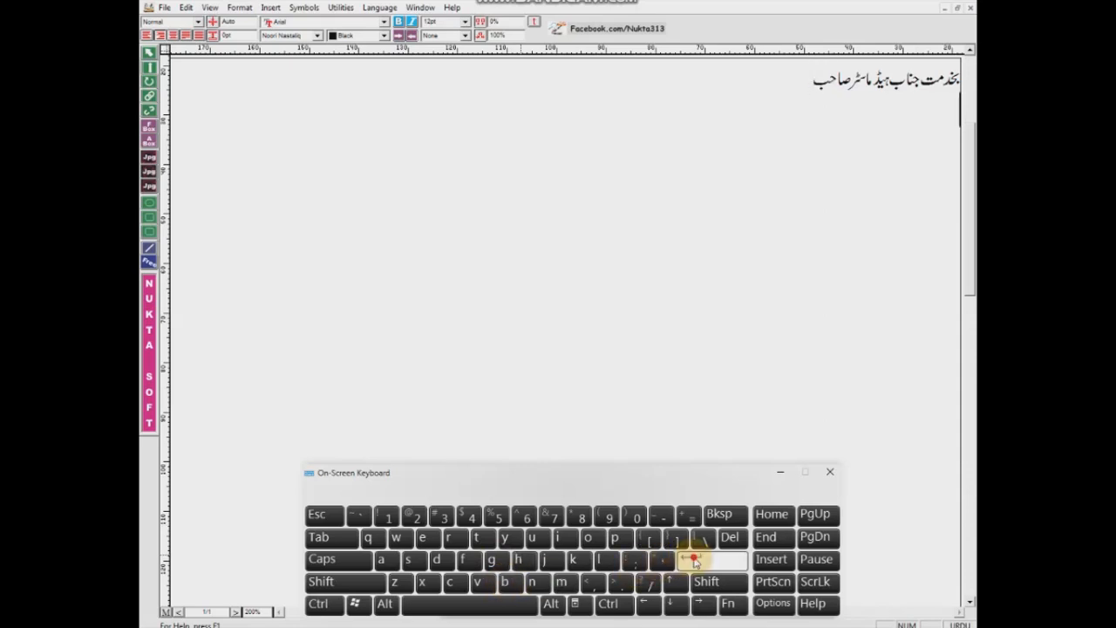
Enter the word "السلام" followed by a space on the second line.
left_click(387, 562)
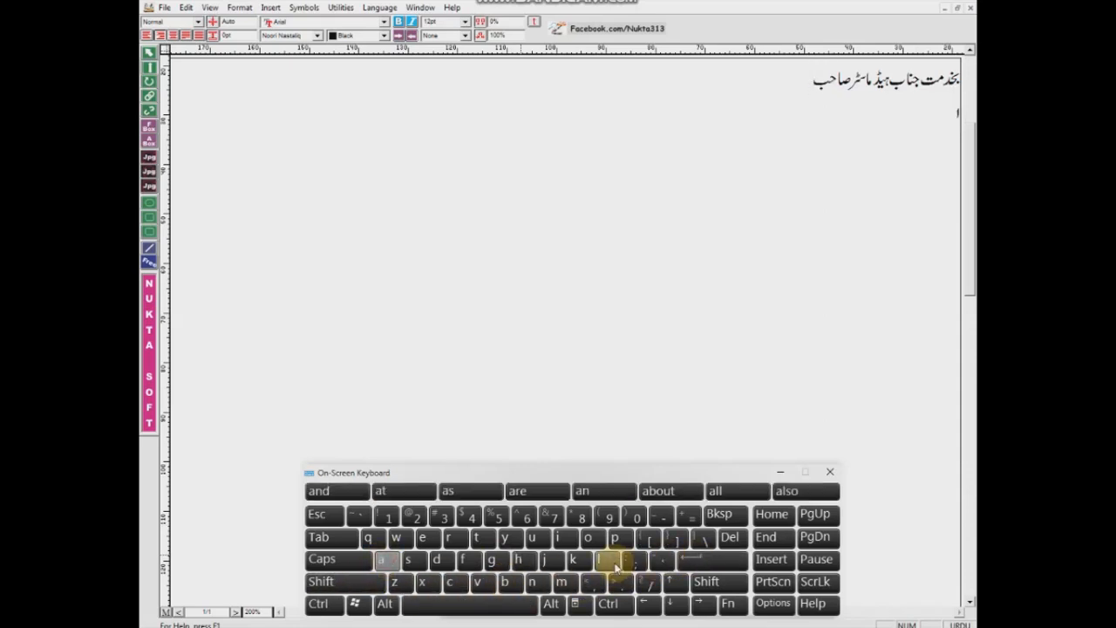
left_click(602, 560)
left_click(408, 561)
left_click(606, 561)
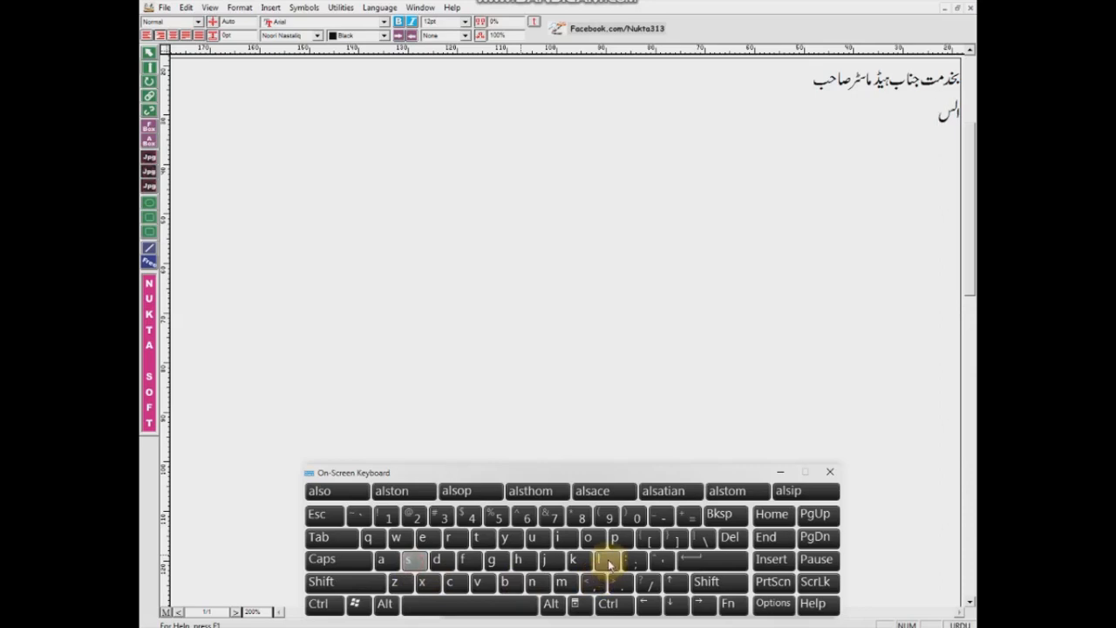
left_click(392, 562)
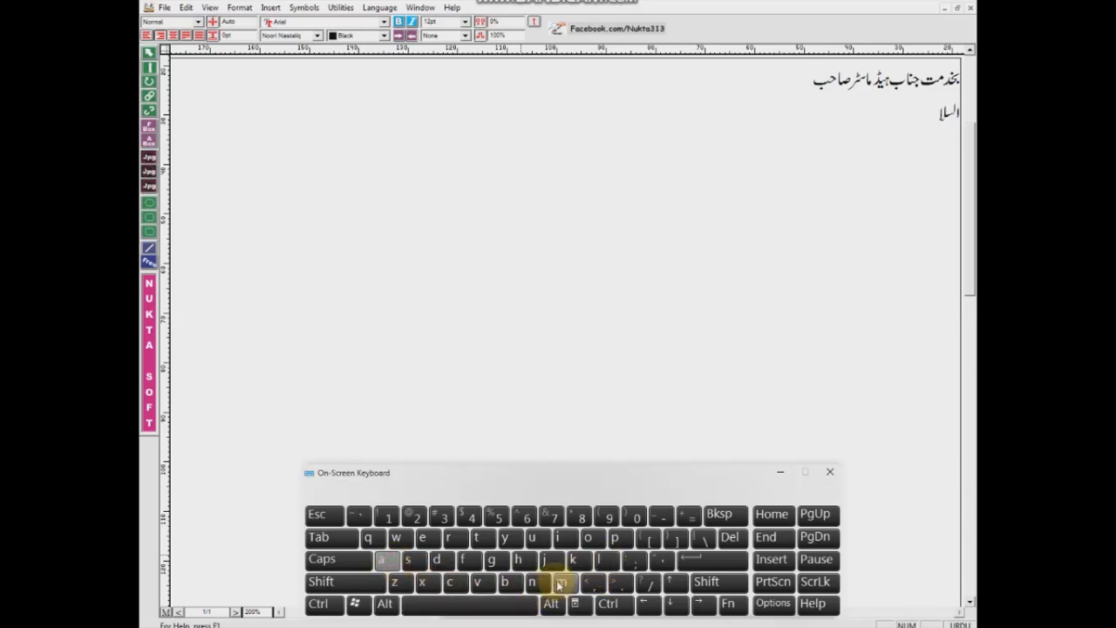
left_click(488, 602)
Add "علیکم" to the second line's greeting and start a third line.
left_click(424, 537)
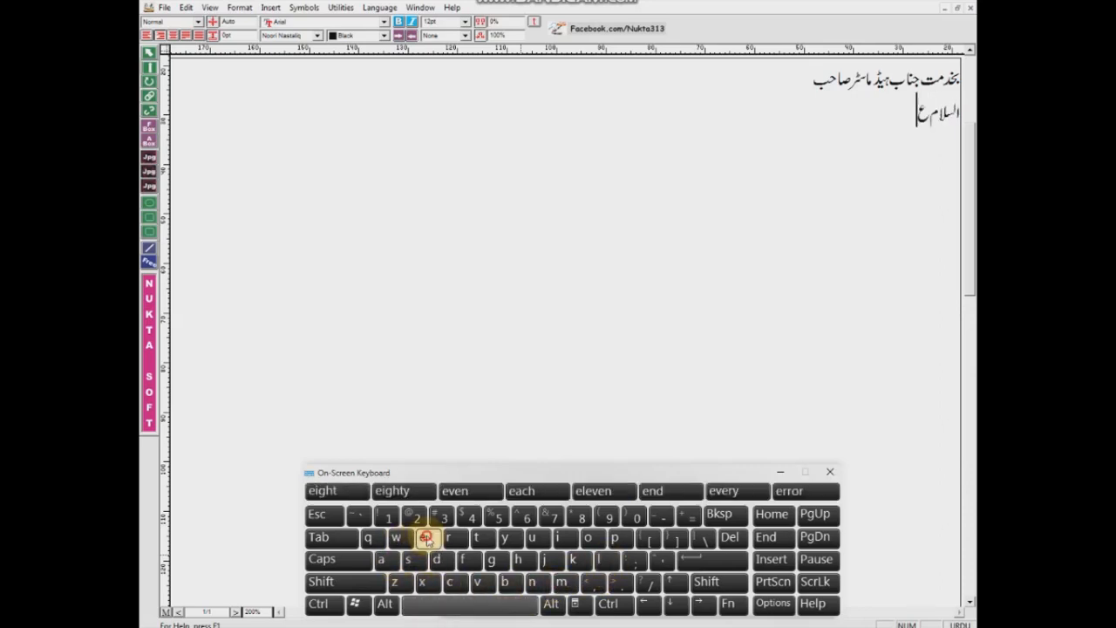
left_click(605, 561)
left_click(505, 537)
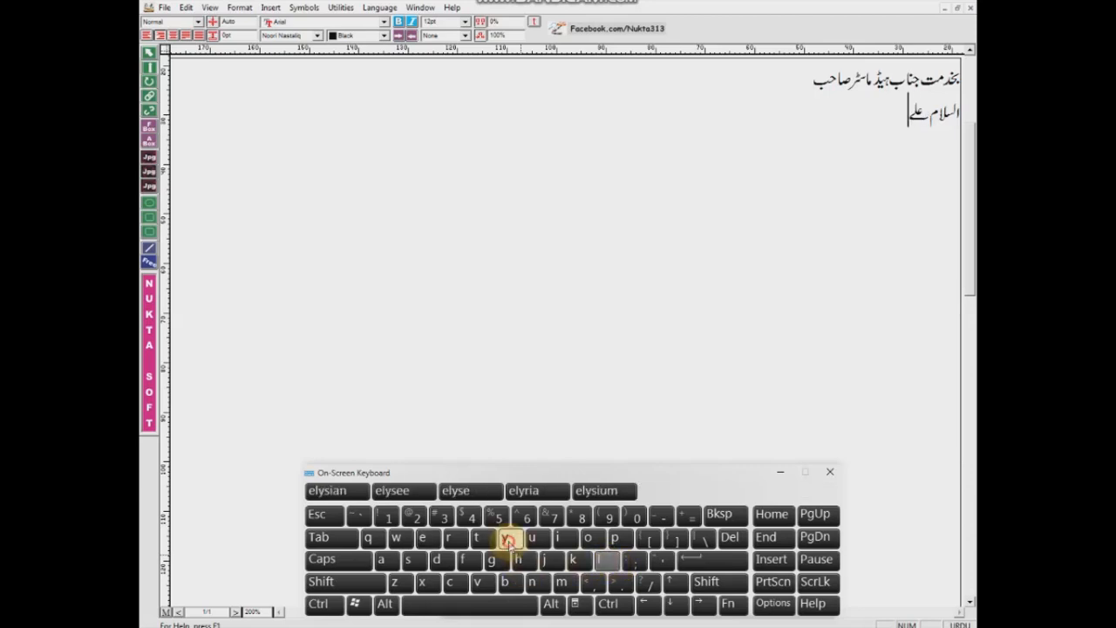
left_click(575, 560)
left_click(562, 581)
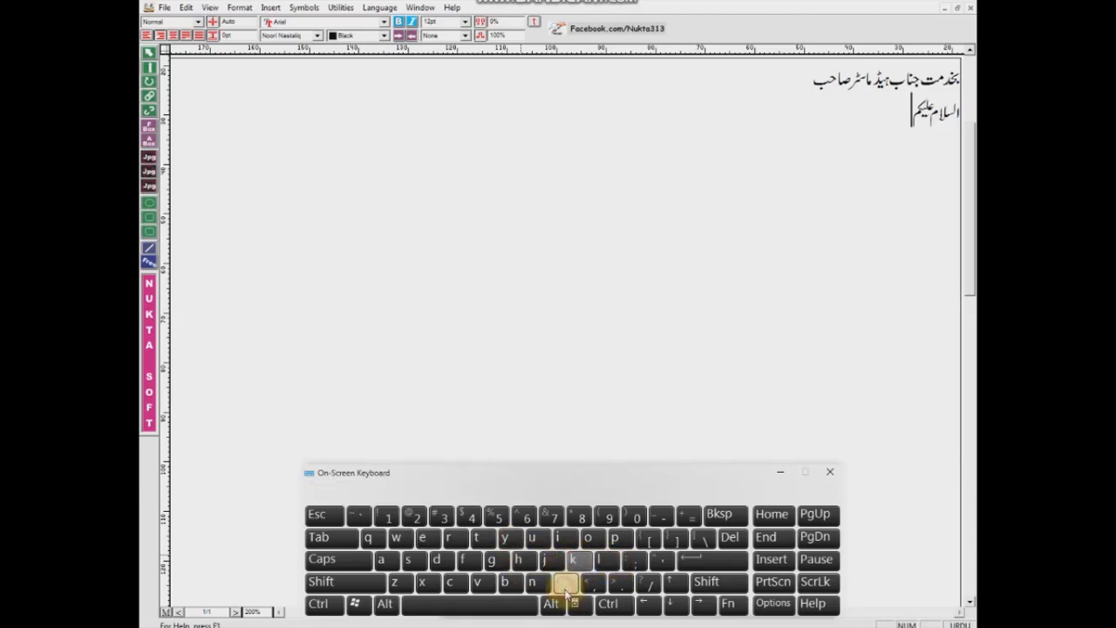
left_click(717, 561)
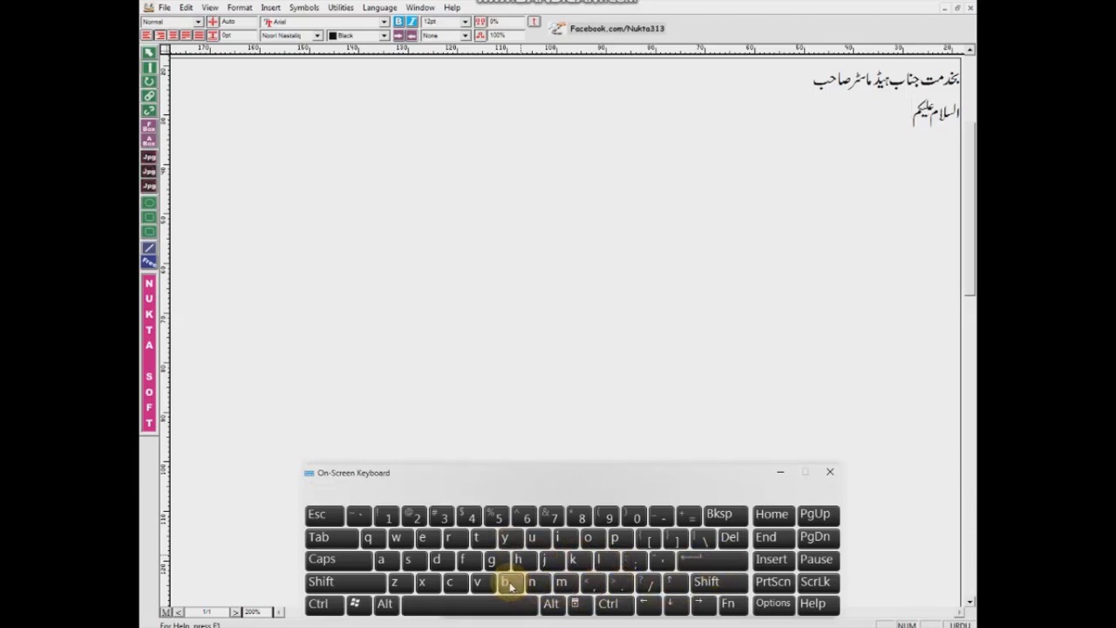
Begin the third line with the word "جناب" and a space, removing the wrongly entered first letter.
left_click(507, 583)
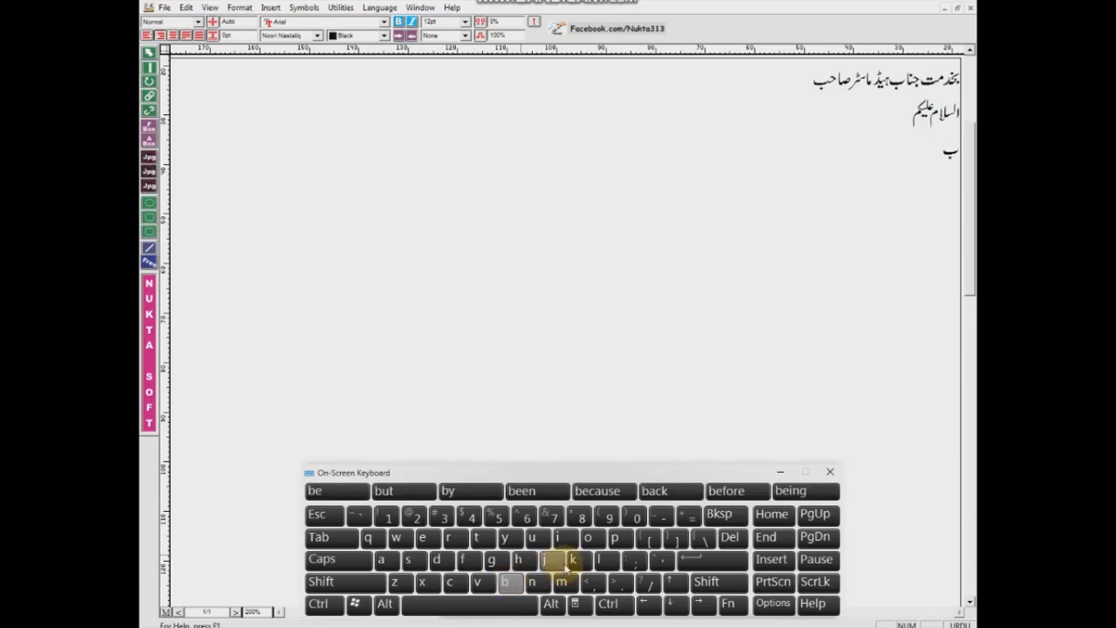
left_click(720, 513)
left_click(550, 560)
left_click(533, 582)
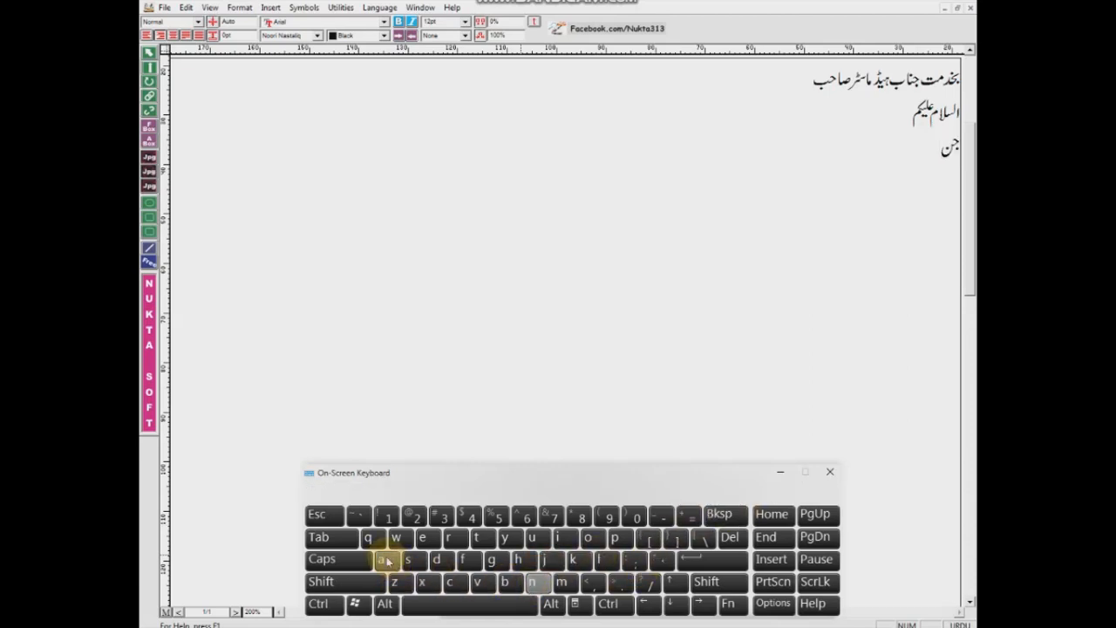
left_click(381, 559)
left_click(505, 582)
left_click(507, 603)
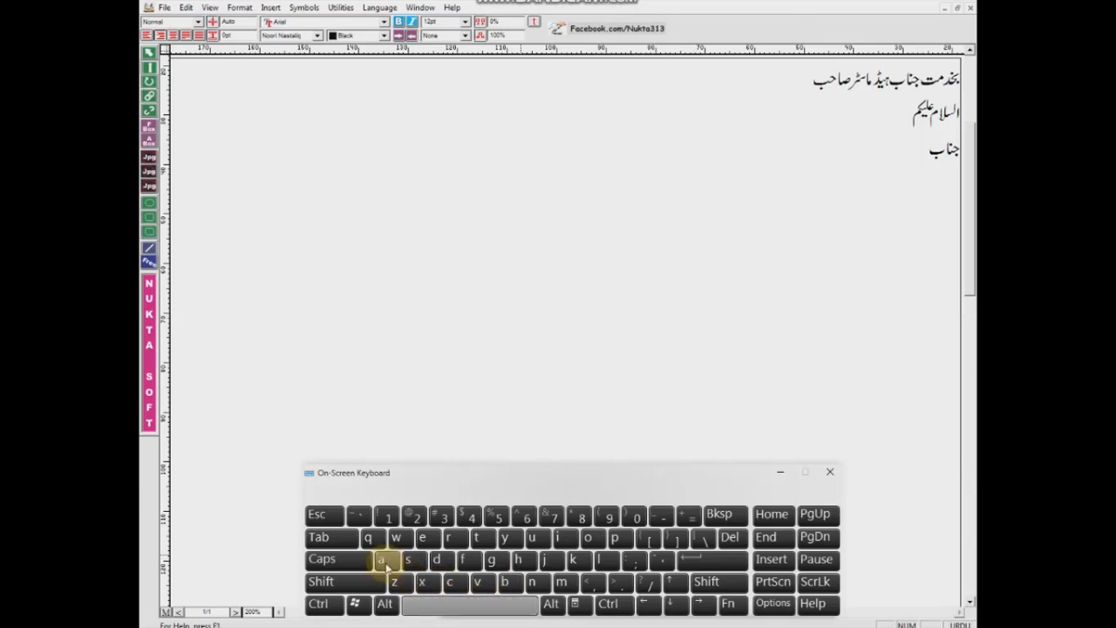
Add the word "اعلیٰ" and a space after "جناب" on the third line.
left_click(381, 559)
left_click(424, 537)
left_click(602, 560)
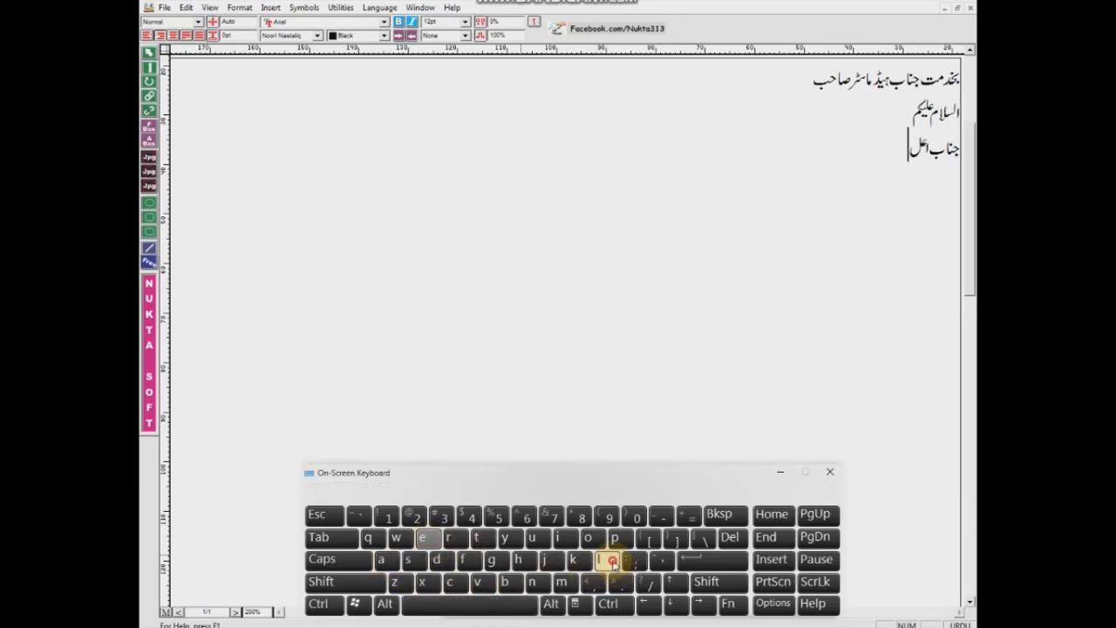
left_click(560, 538)
left_click(564, 540)
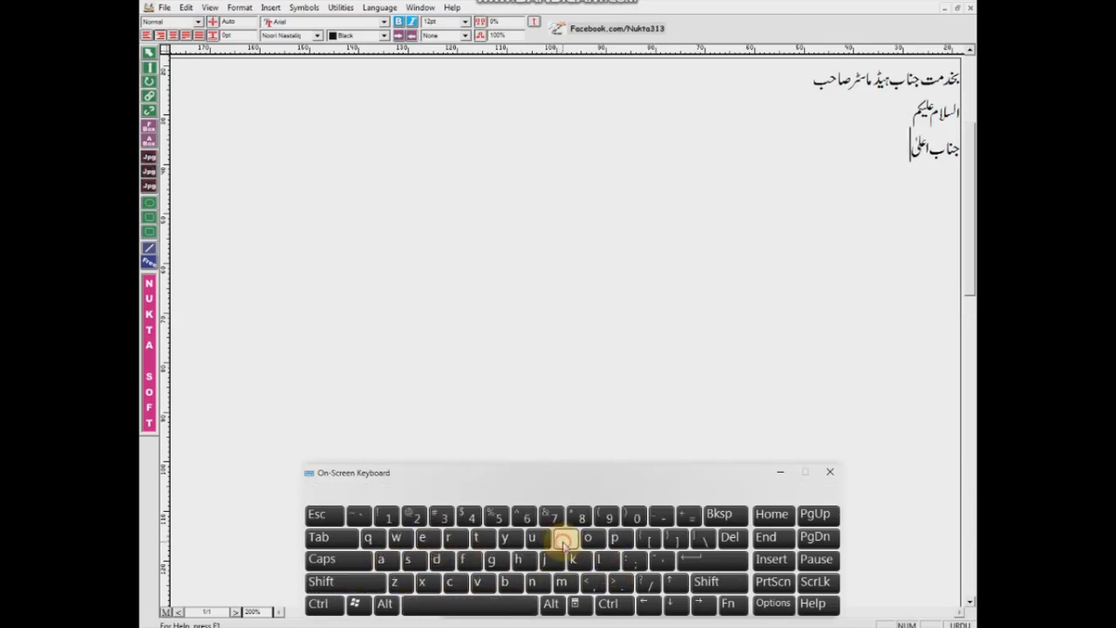
left_click(518, 603)
Complete the third line with the words "گذارش ہے".
left_click(494, 560)
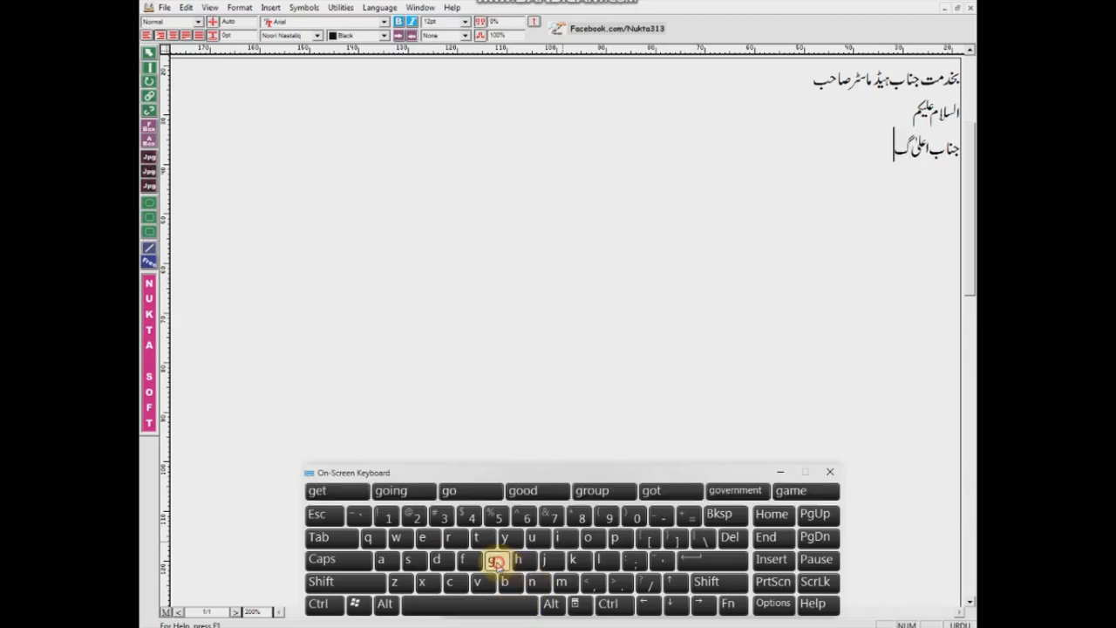
left_click(399, 582)
left_click(377, 582)
left_click(397, 581)
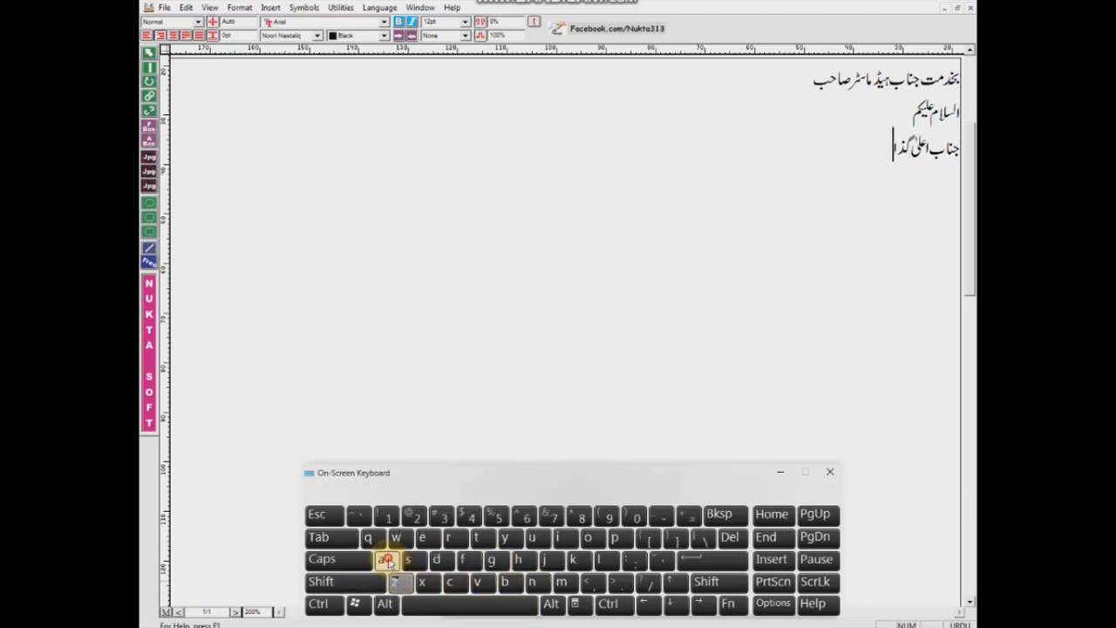
left_click(455, 538)
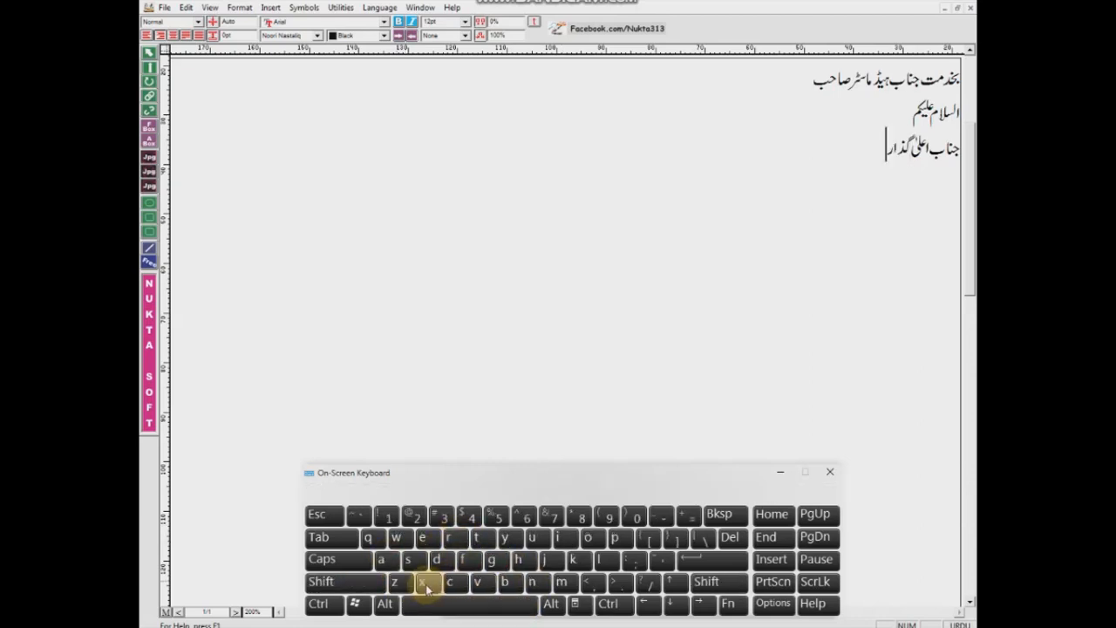
left_click(425, 585)
left_click(488, 604)
left_click(586, 539)
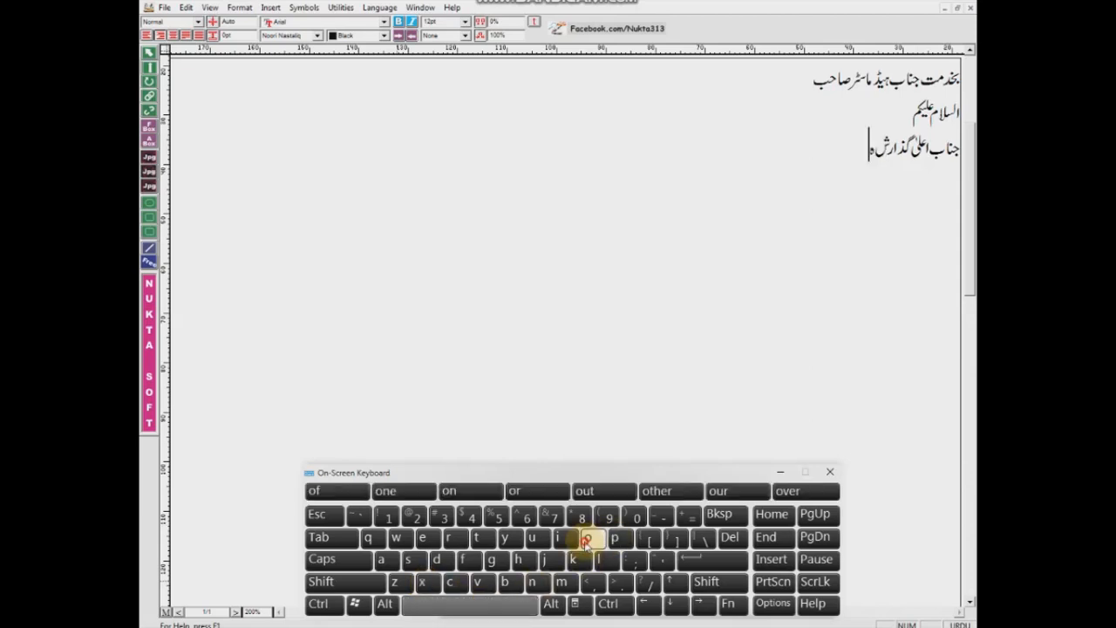
left_click(506, 538)
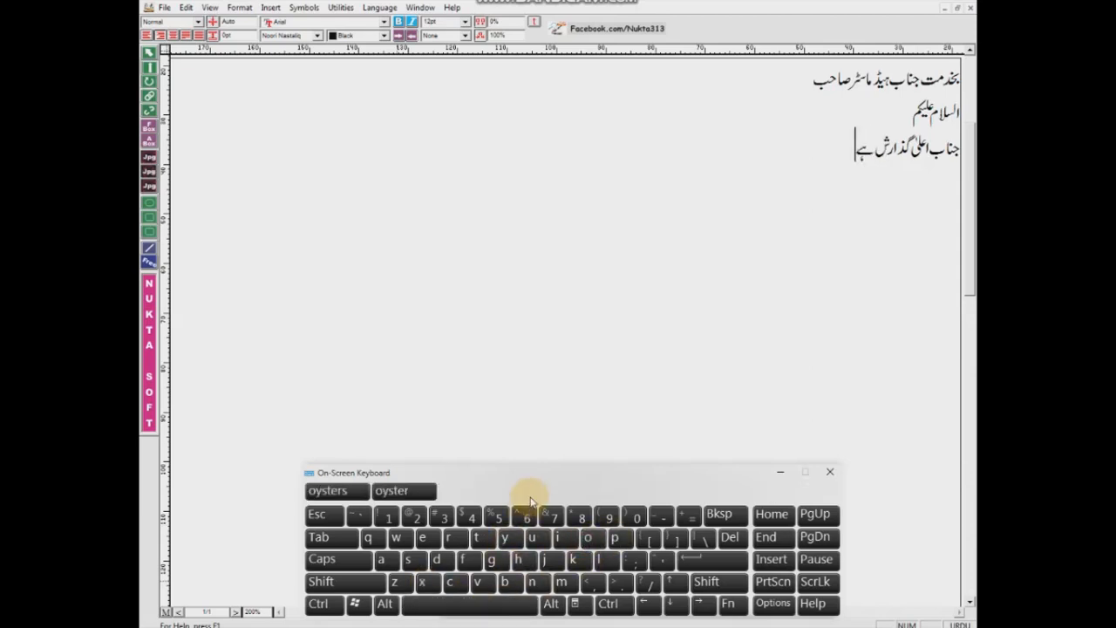
Set the font size to 15 pt for the third line first and for all three lines of text after that.
left_click_drag(849, 151, 960, 149)
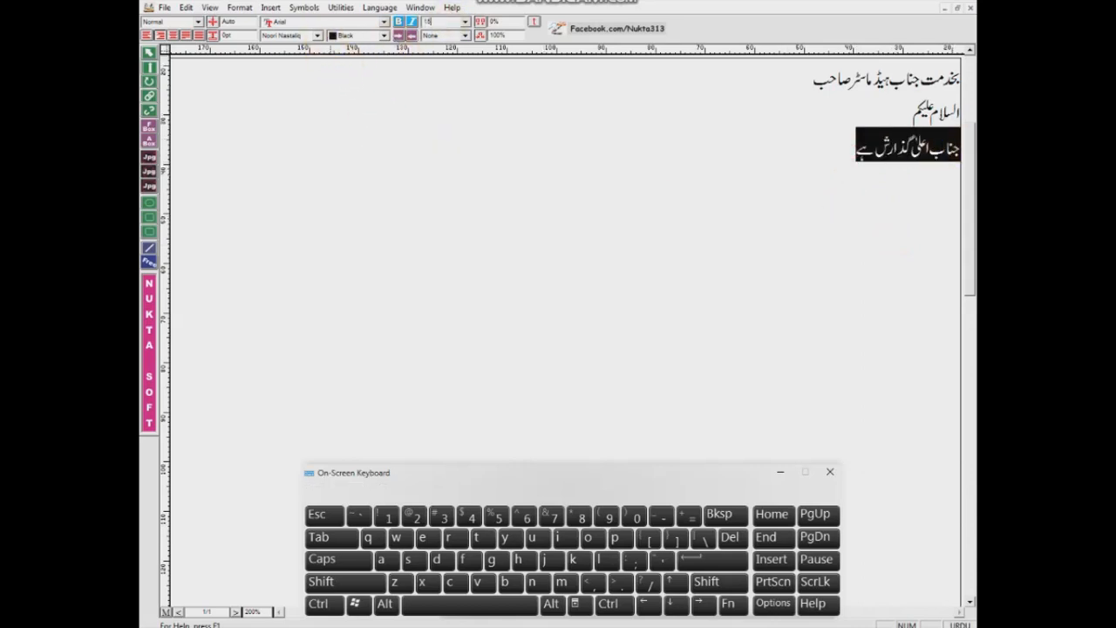
key("Return")
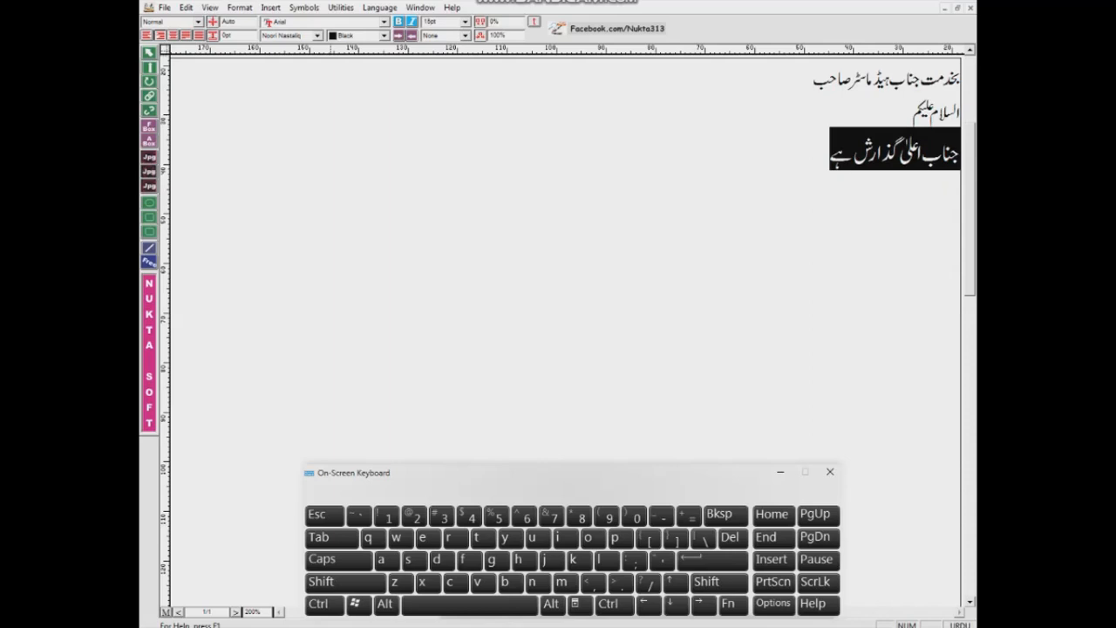
left_click_drag(792, 186, 963, 63)
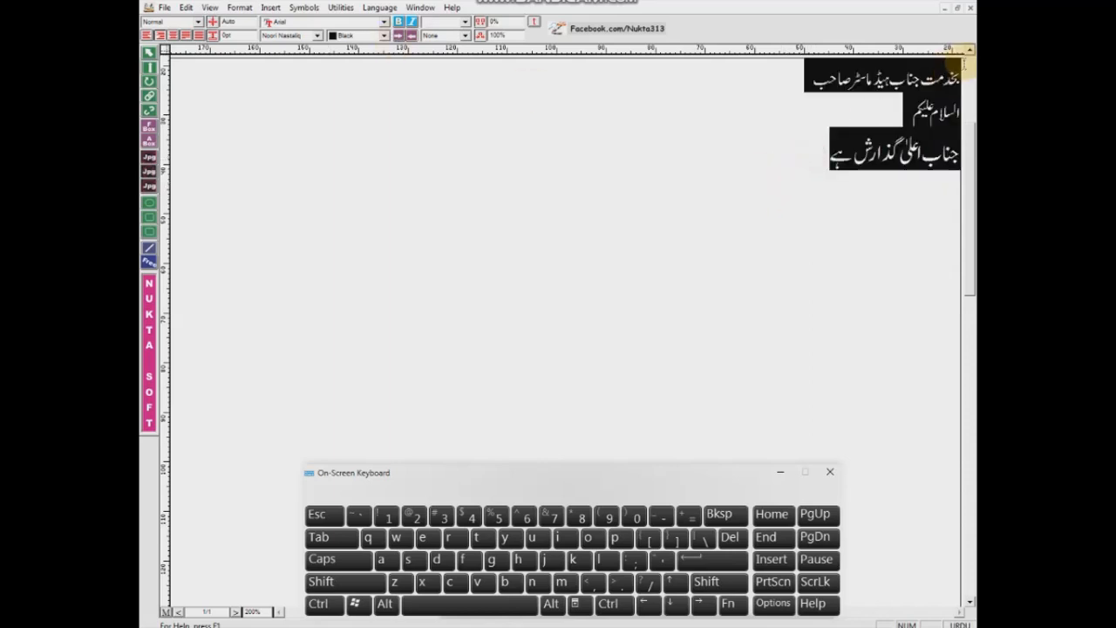
type("16")
key("Return")
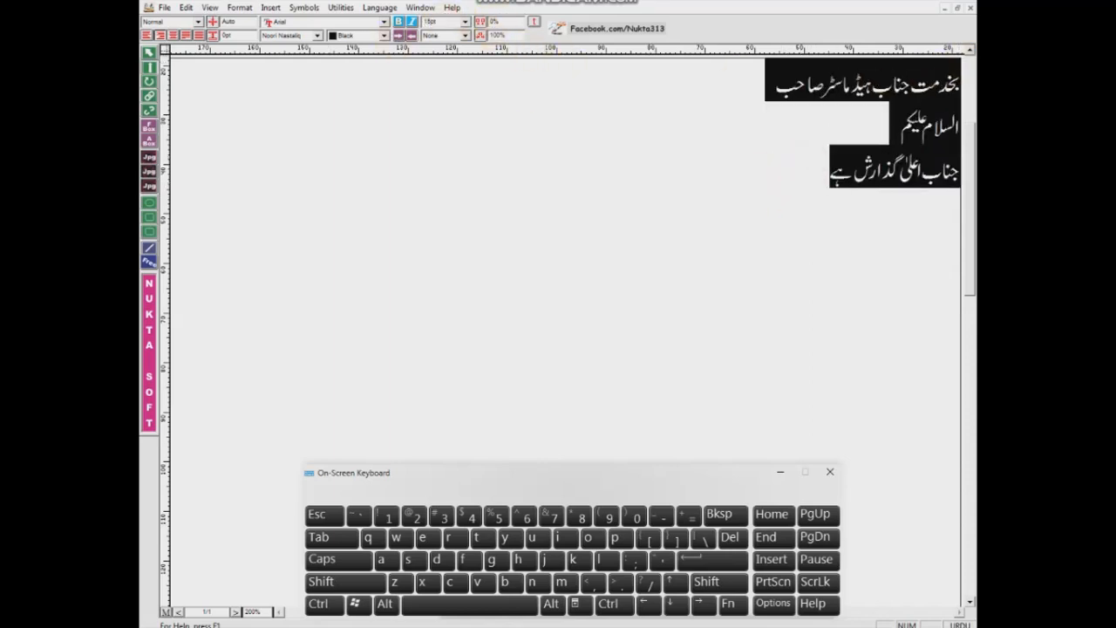
left_click(753, 195)
Change the Urdu font of the first line, "بخدمت جناب ہیڈ ماسٹر صاحب", to Bombay Black.
left_click_drag(755, 84, 963, 66)
left_click(316, 35)
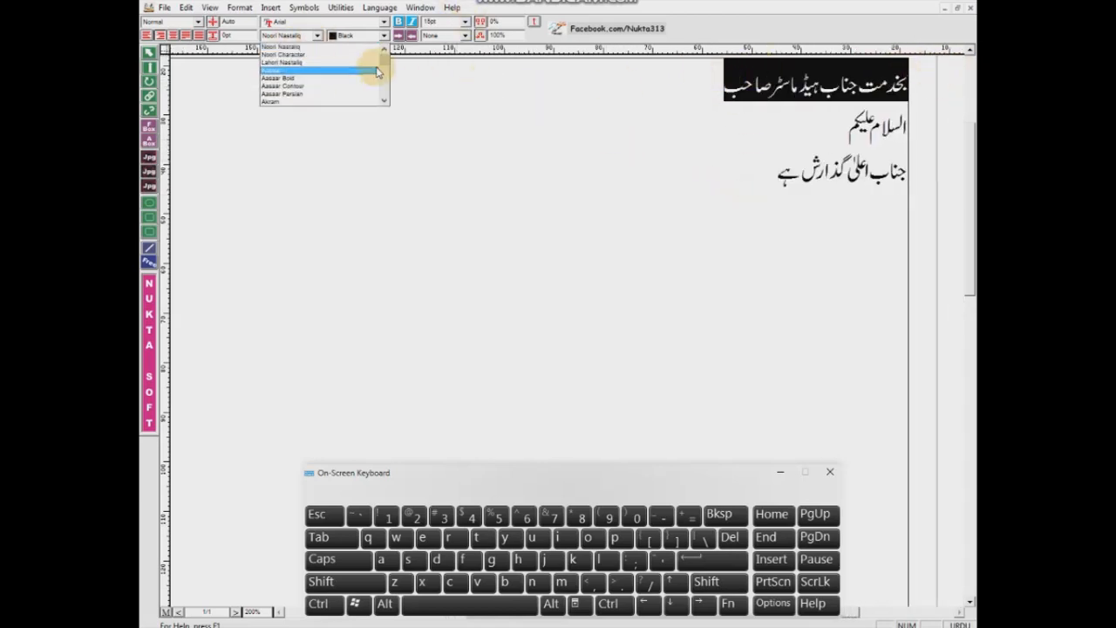
left_click_drag(385, 56, 385, 68)
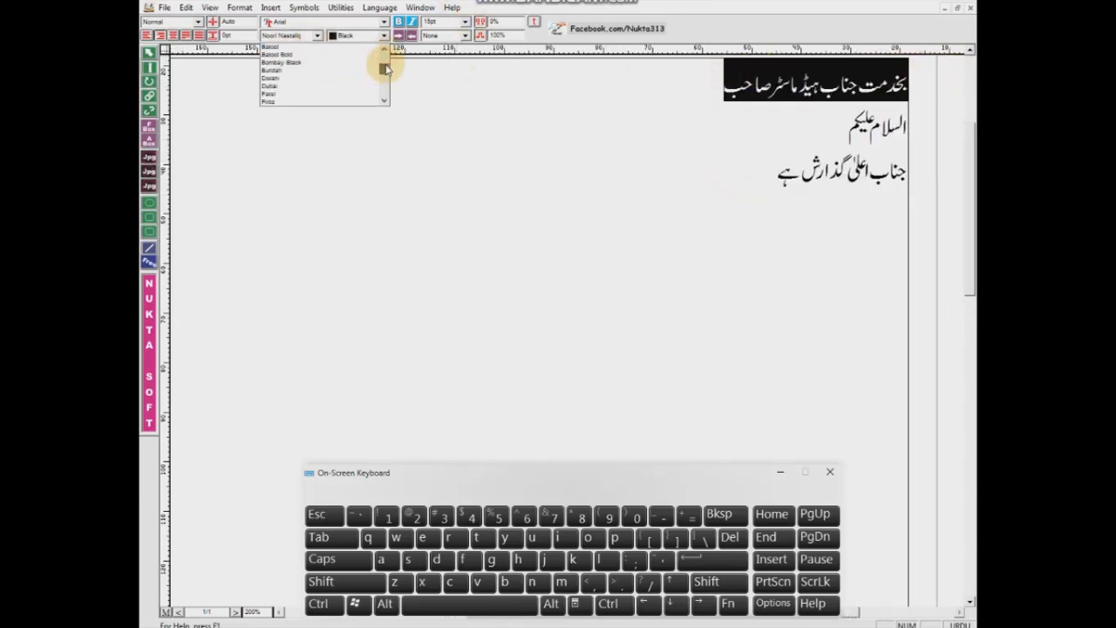
left_click(307, 65)
Change the Urdu font of the third line, "جناب اعلیٰ گذارش ہے", to Dubai and deselect the text.
left_click_drag(764, 179, 940, 184)
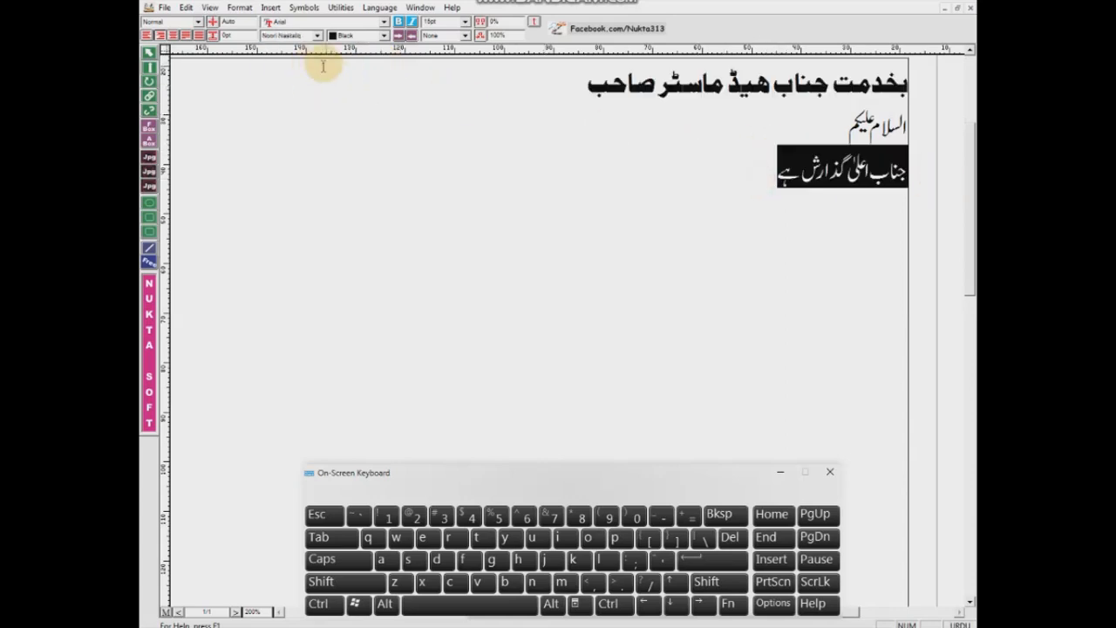
left_click(307, 36)
left_click_drag(384, 59, 386, 72)
left_click(277, 85)
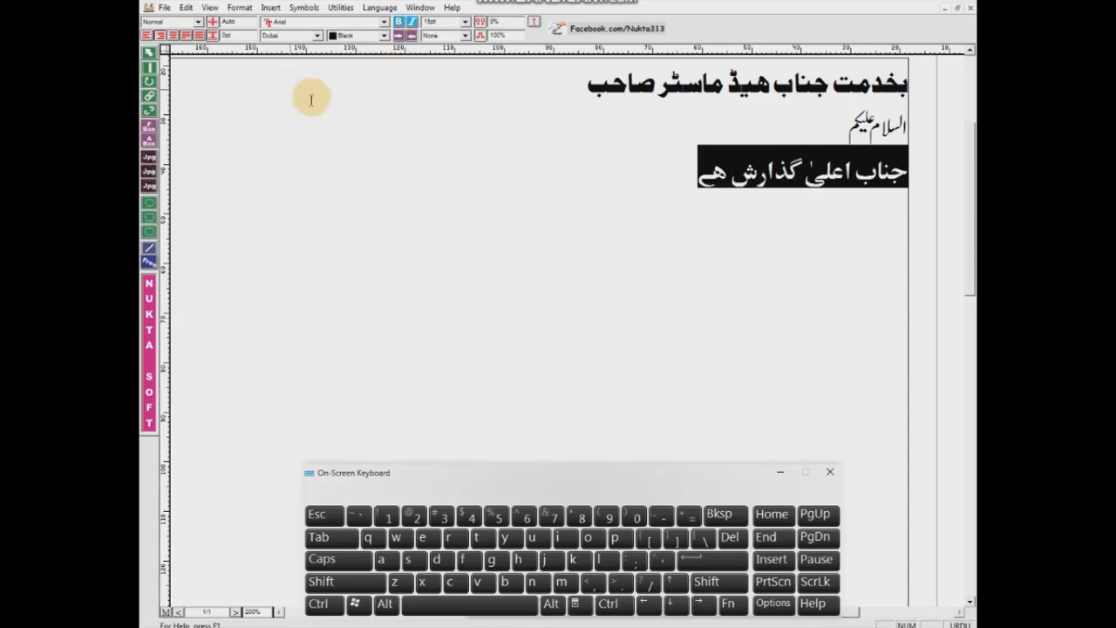
left_click(641, 178)
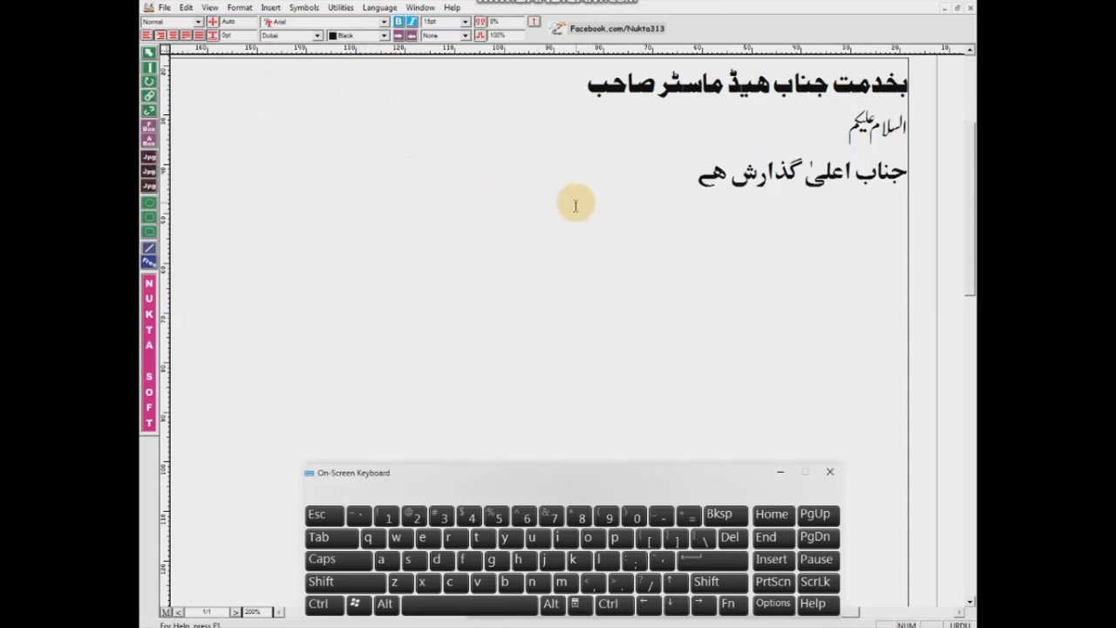
Try left, right and centre alignment on the third line, "جناب اعلیٰ گذارش ہے", and restore its right alignment.
right_click(577, 204)
mouse_move(583, 210)
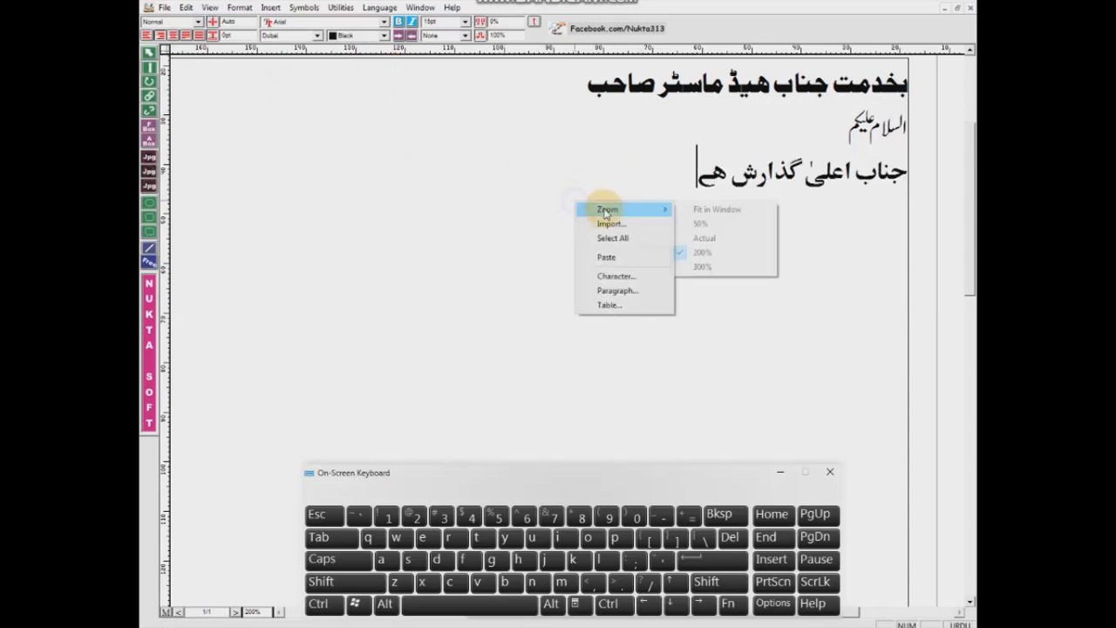
left_click(713, 239)
left_click_drag(673, 186, 805, 183)
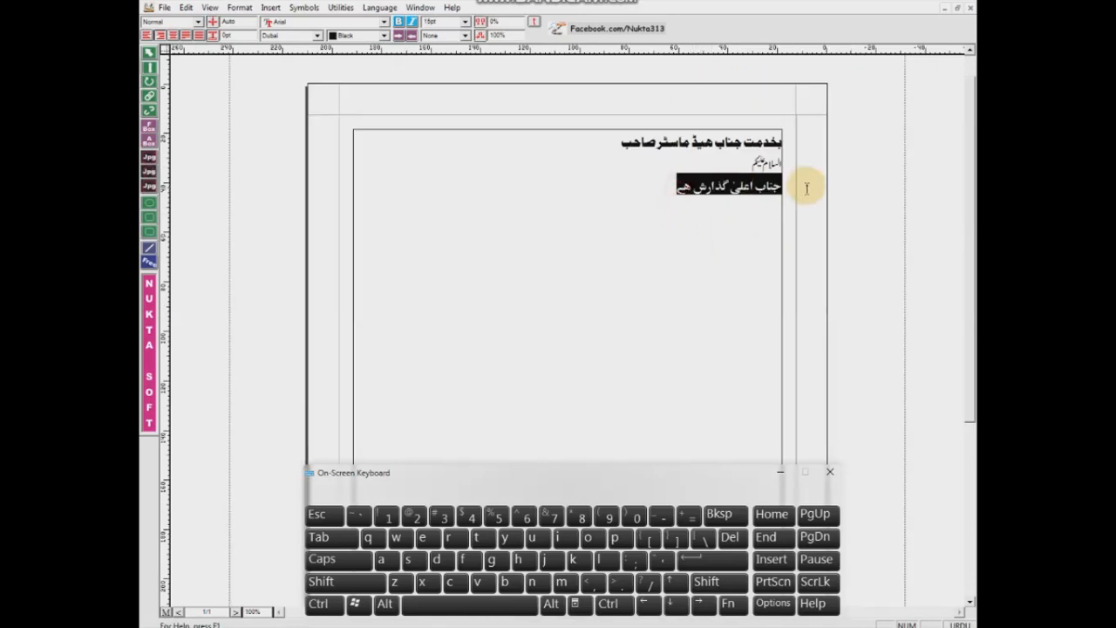
left_click(147, 36)
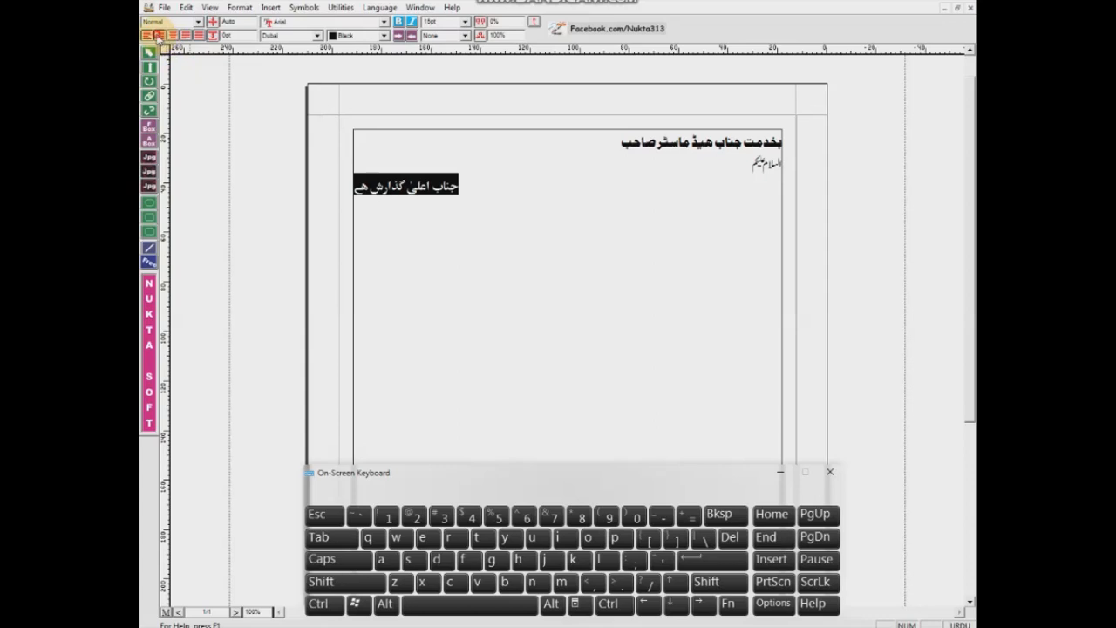
left_click(159, 36)
left_click(174, 35)
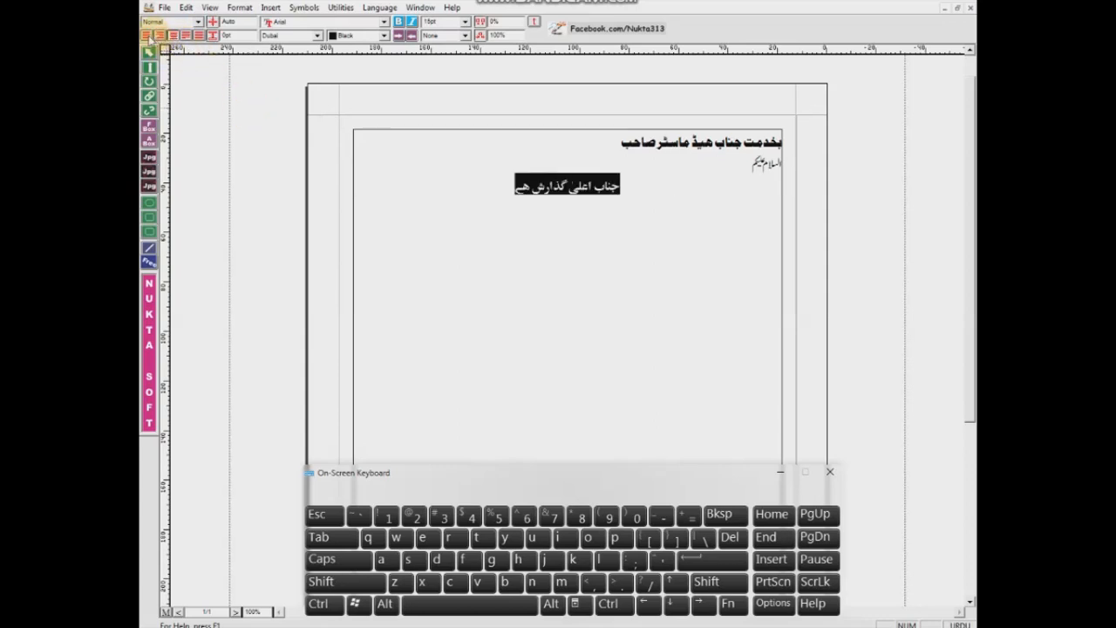
left_click(161, 37)
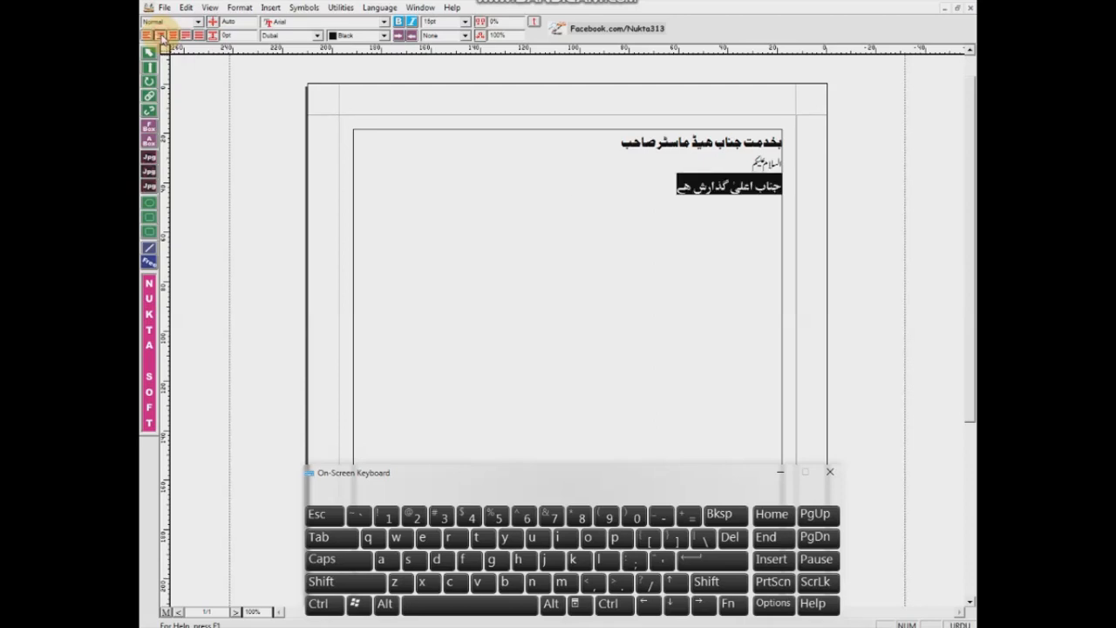
left_click(668, 189)
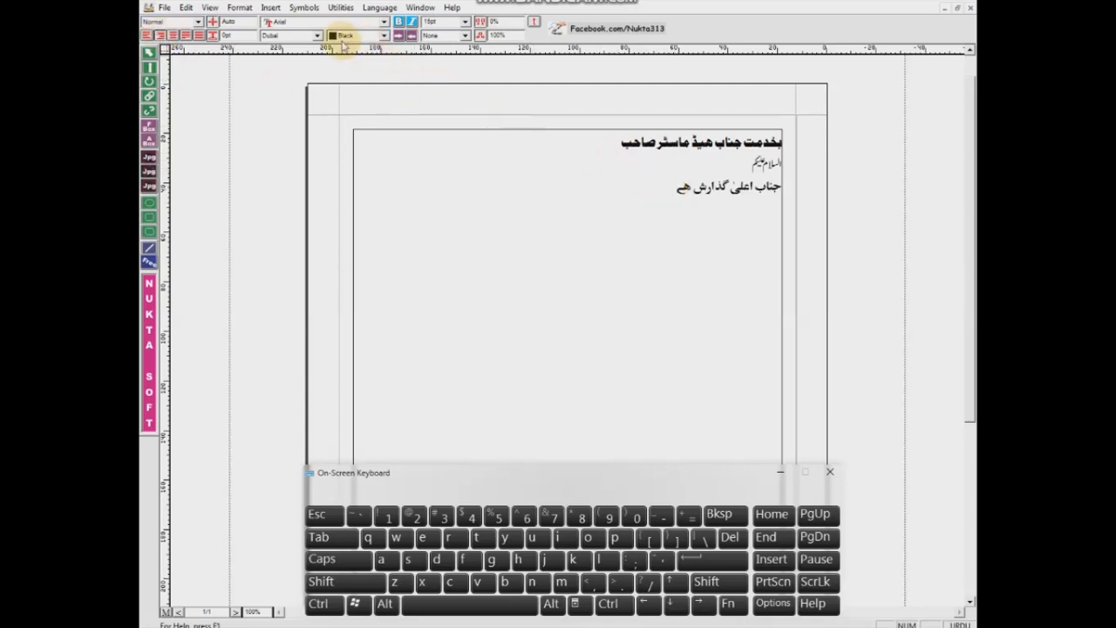
Colour the third line, "جناب اعلیٰ گذارش ہے", red and make the second line, "السلام علیکم", bold.
left_click_drag(676, 188, 792, 192)
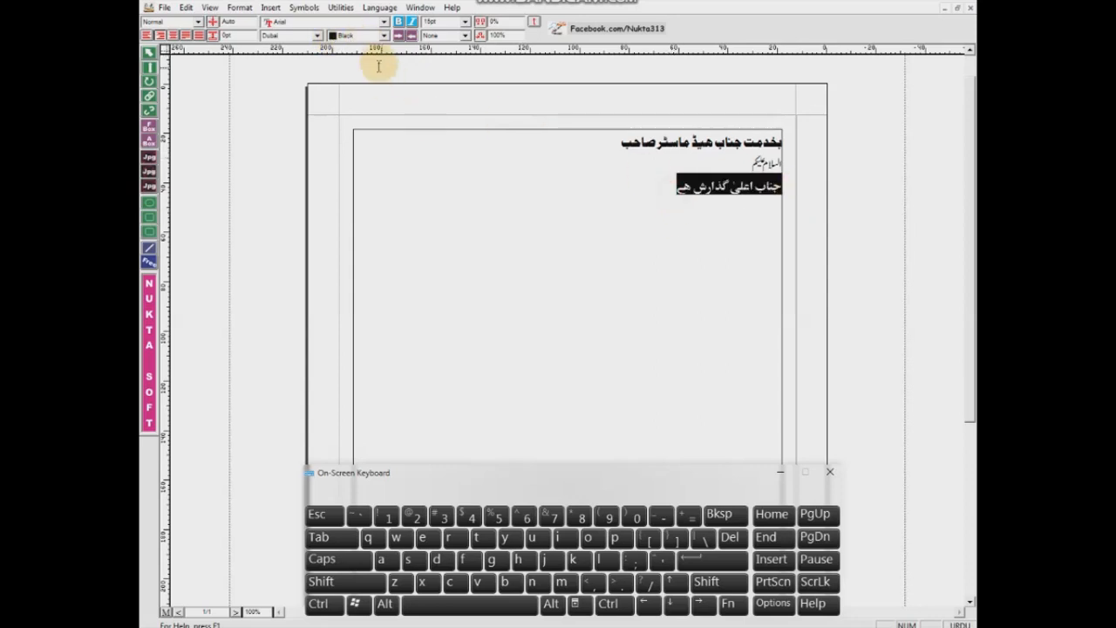
left_click(373, 36)
left_click(353, 70)
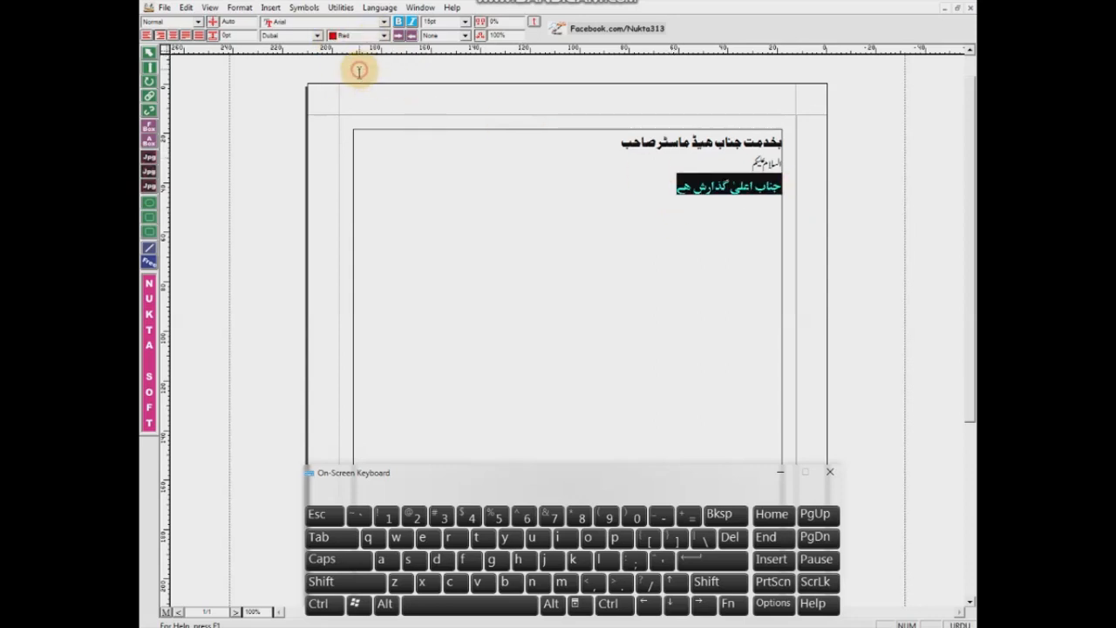
left_click(666, 186)
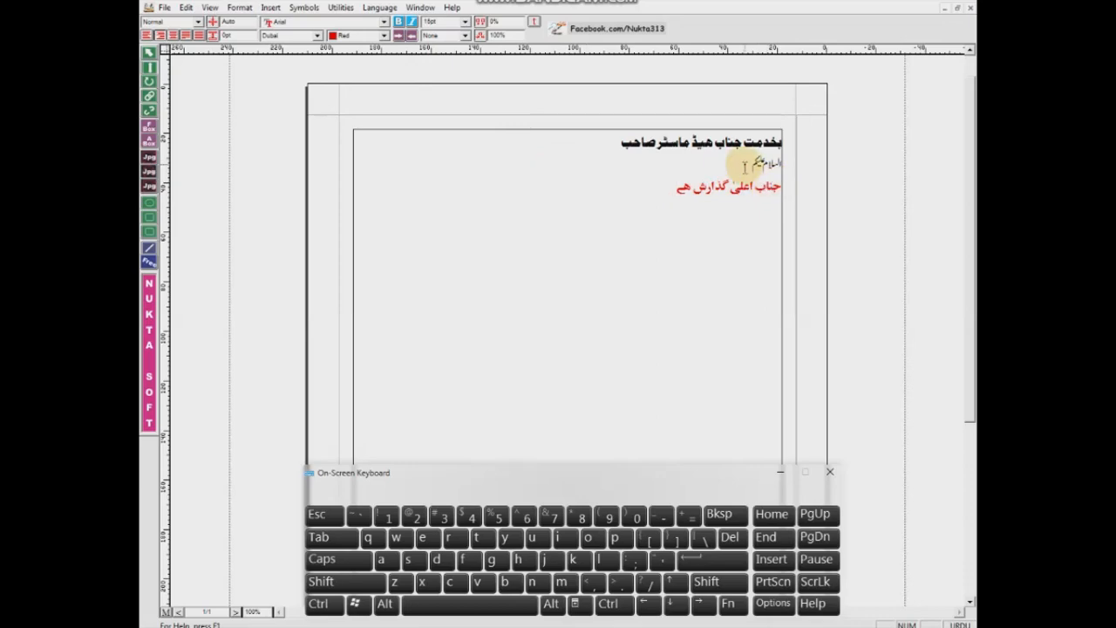
left_click_drag(749, 157, 798, 155)
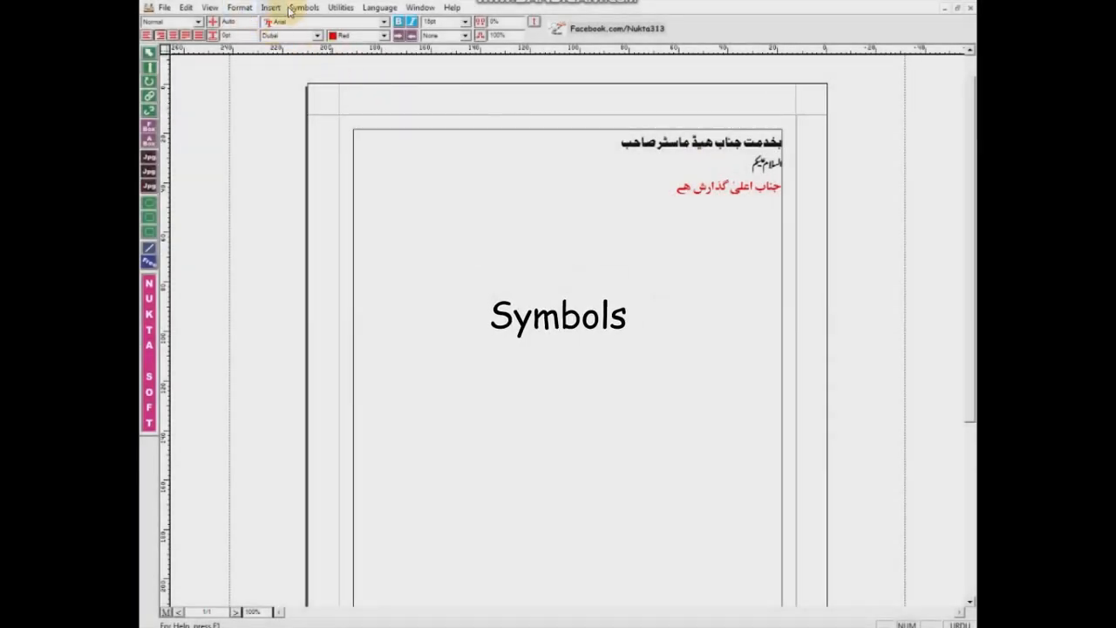
Look over the symbols available for insertion, and open the print settings and close them without printing.
left_click(293, 8)
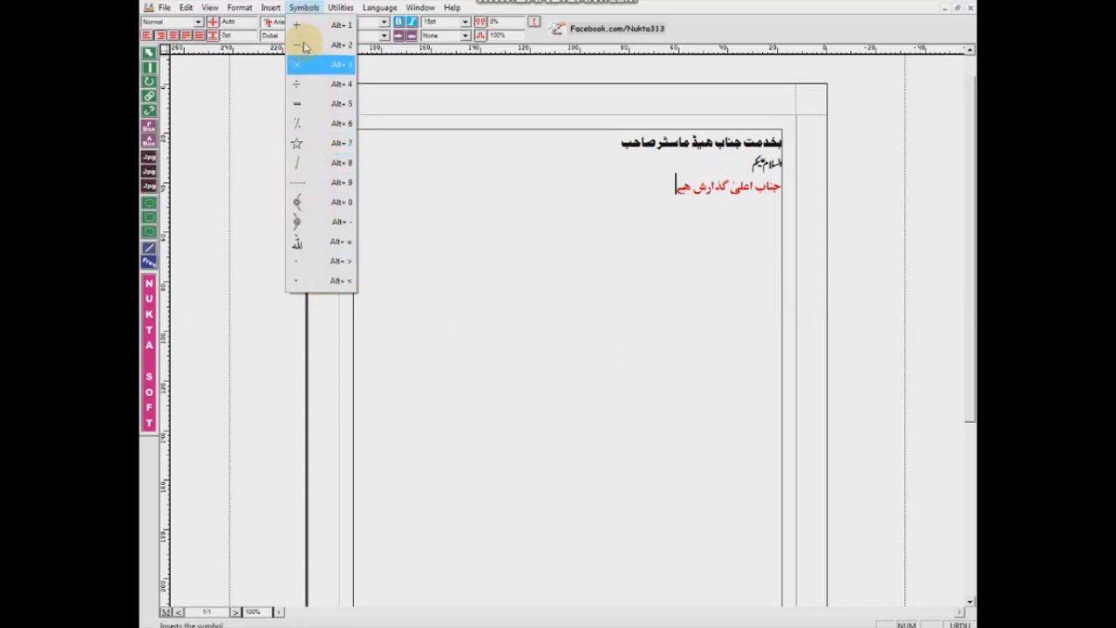
left_click(307, 8)
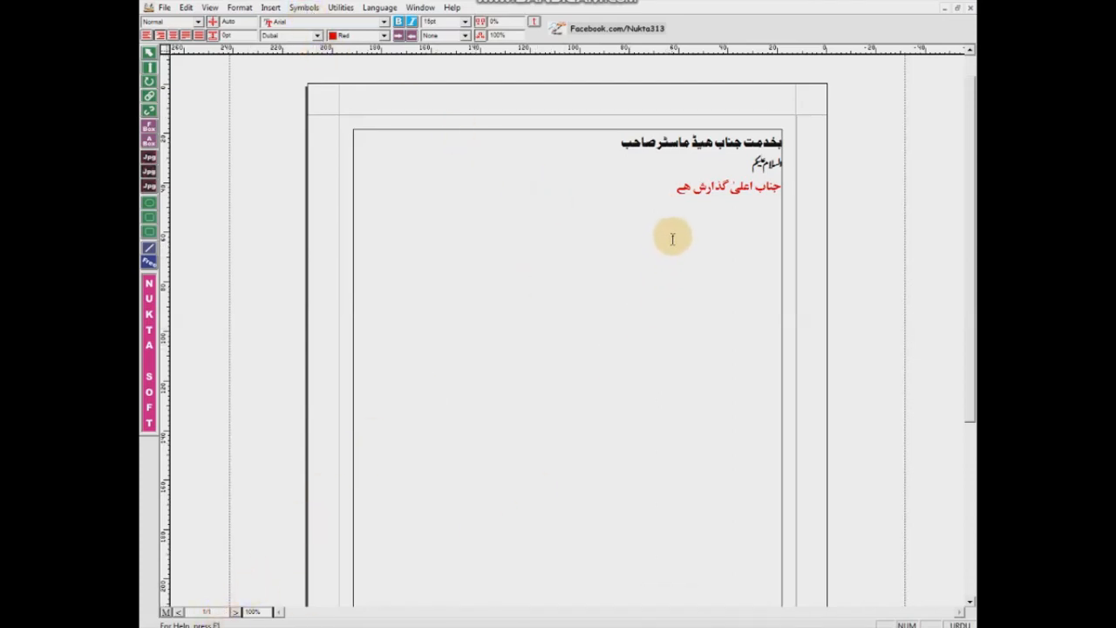
left_click(164, 8)
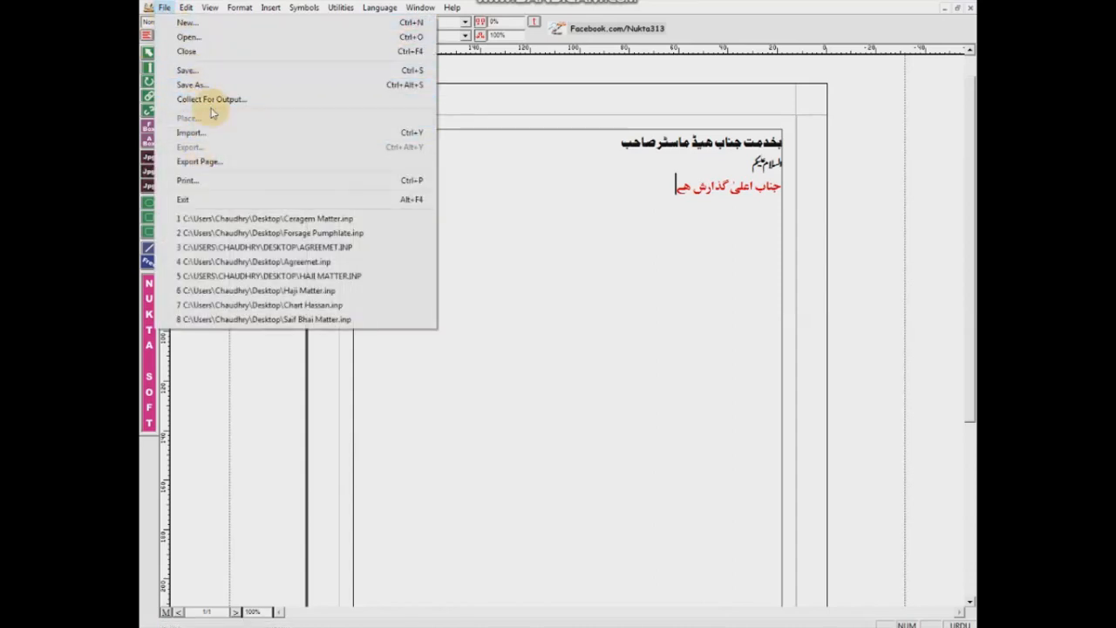
left_click(214, 185)
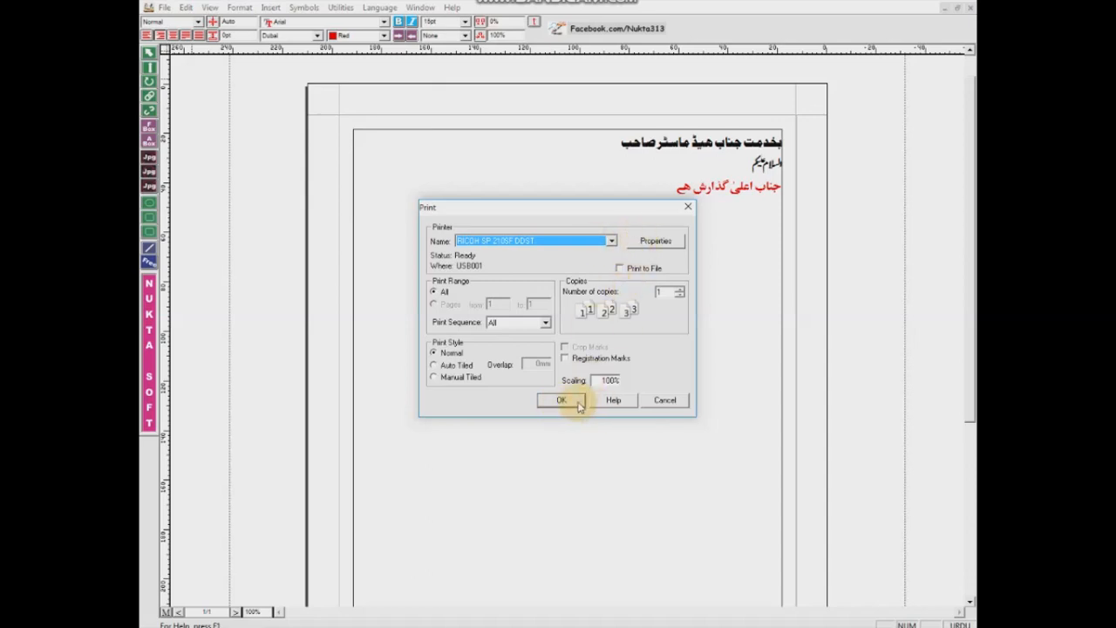
left_click(667, 401)
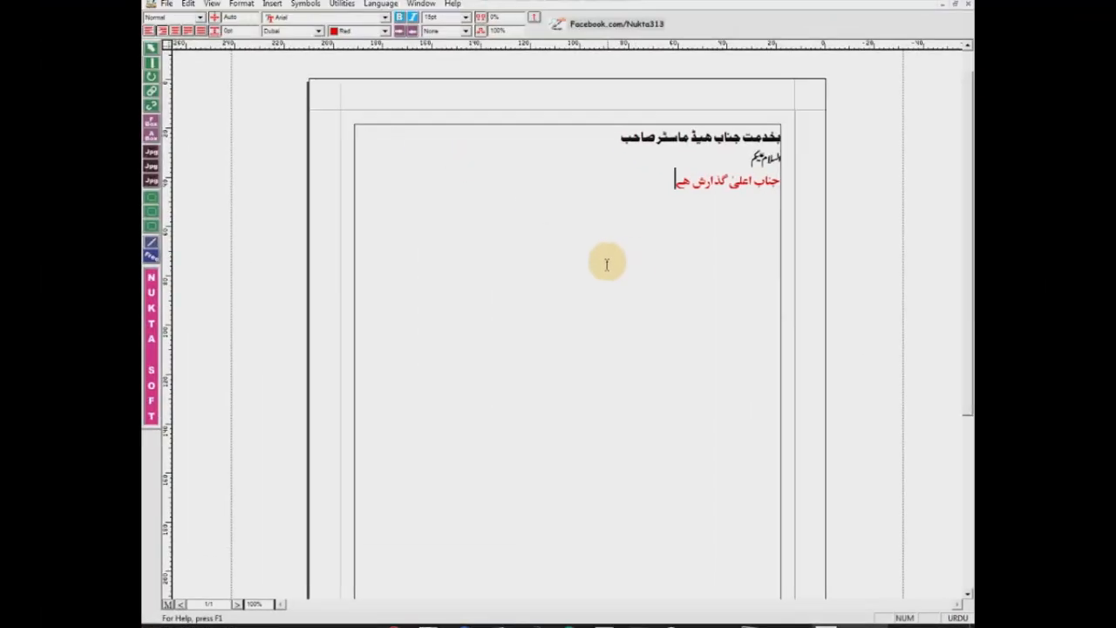
Show the On-Screen Keyboard and toggle the typing language between Urdu and English, leaving it on English.
left_click(762, 624)
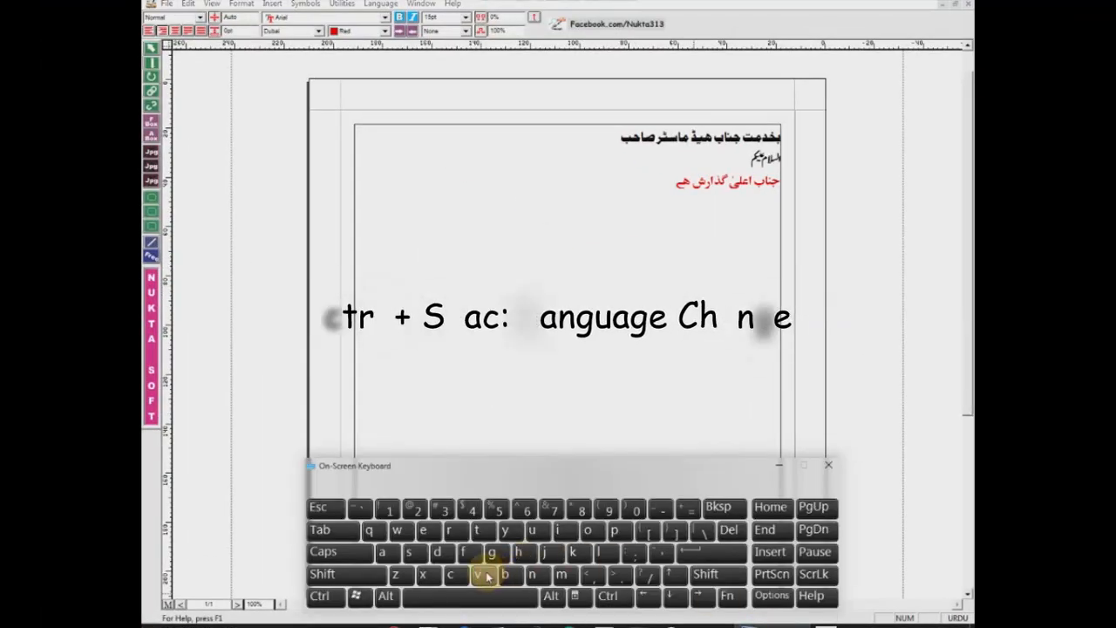
left_click(957, 615)
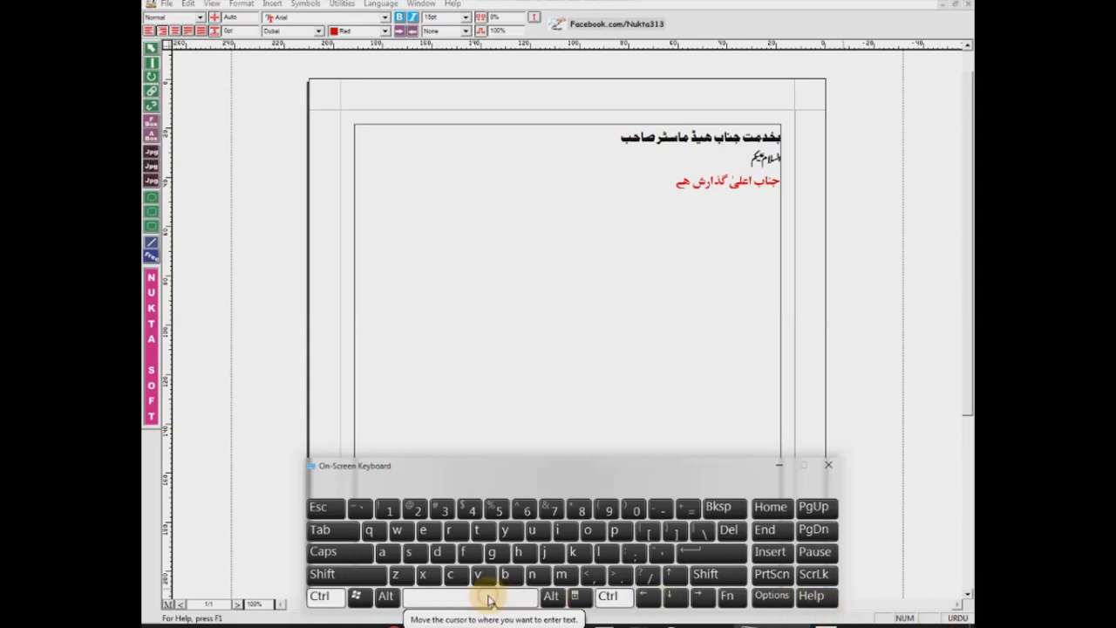
left_click(626, 371)
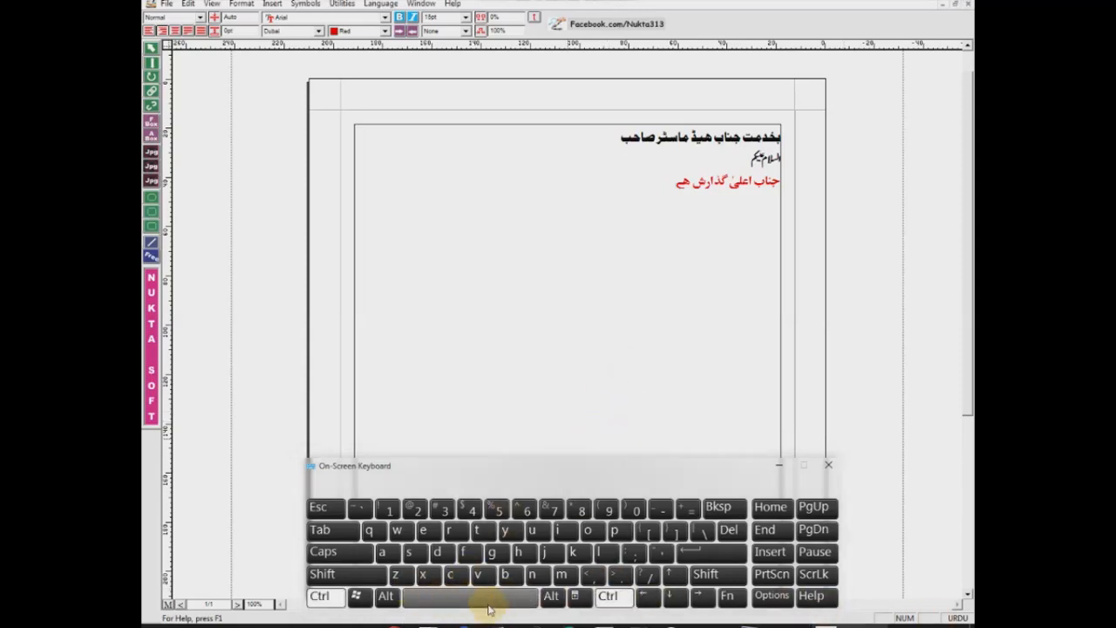
key("ctrl+space")
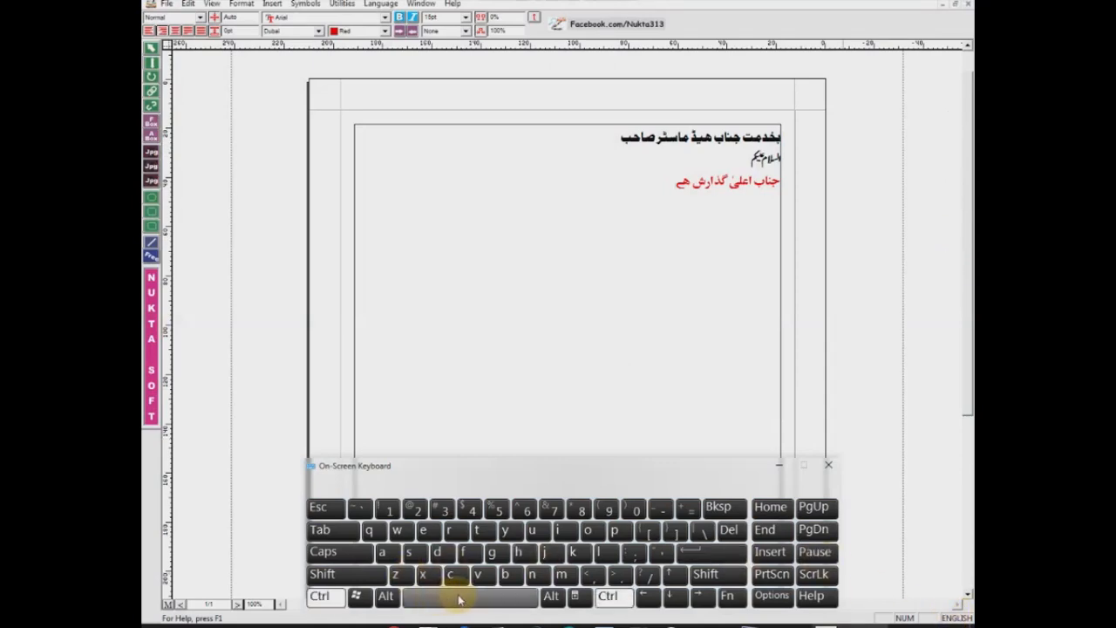
key("ctrl+space")
mouse_move(948, 620)
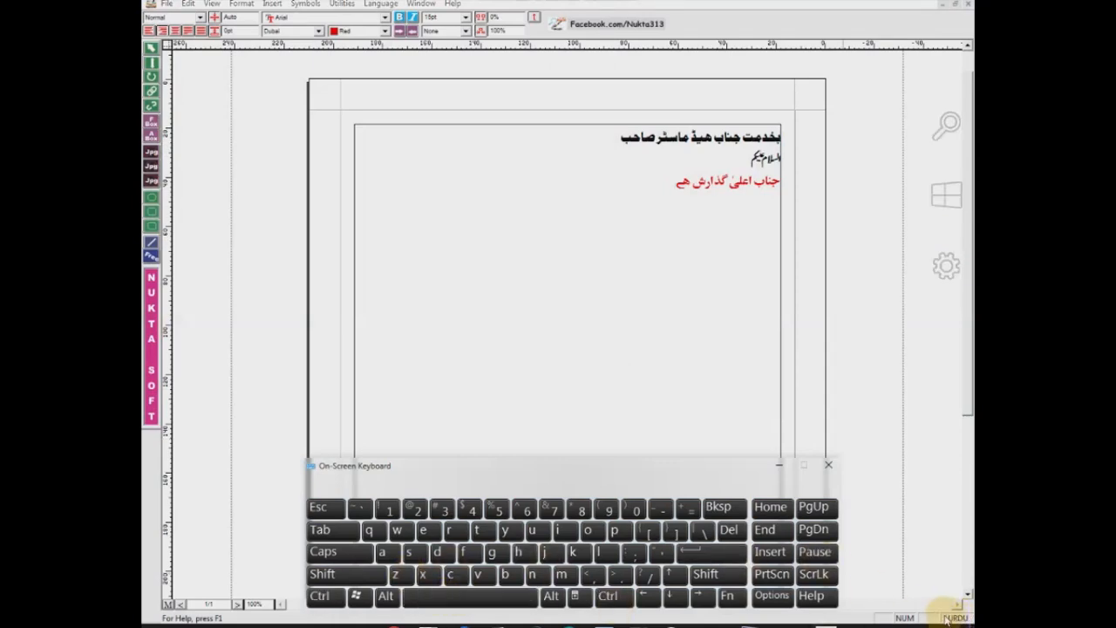
key("ctrl+space")
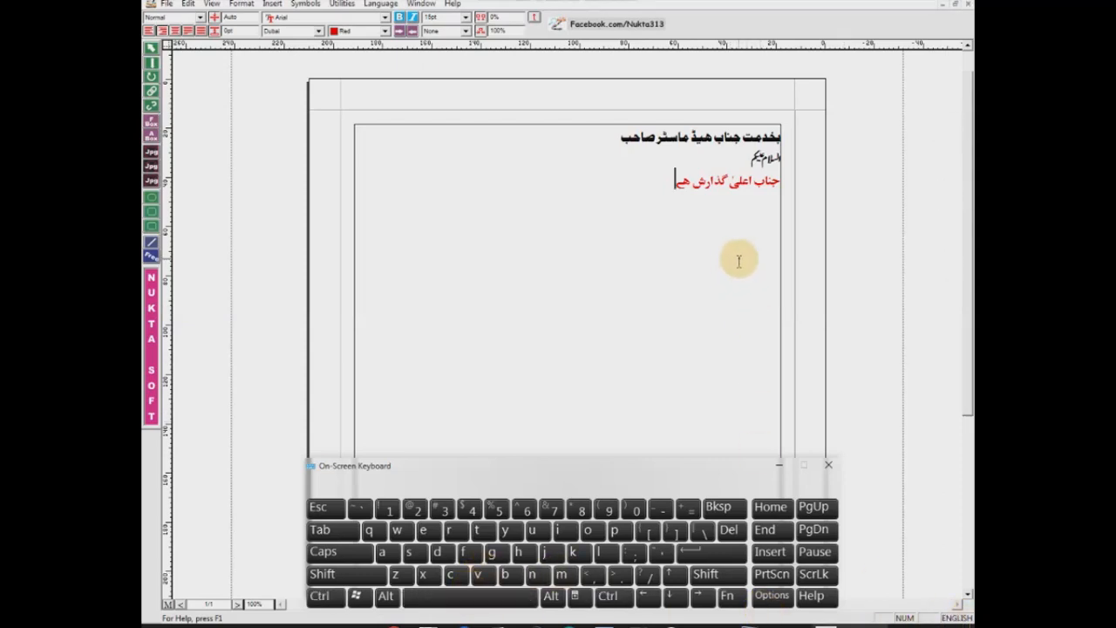
Start a new line below the red Urdu text and enter the word "Welcome" in English.
left_click(731, 251)
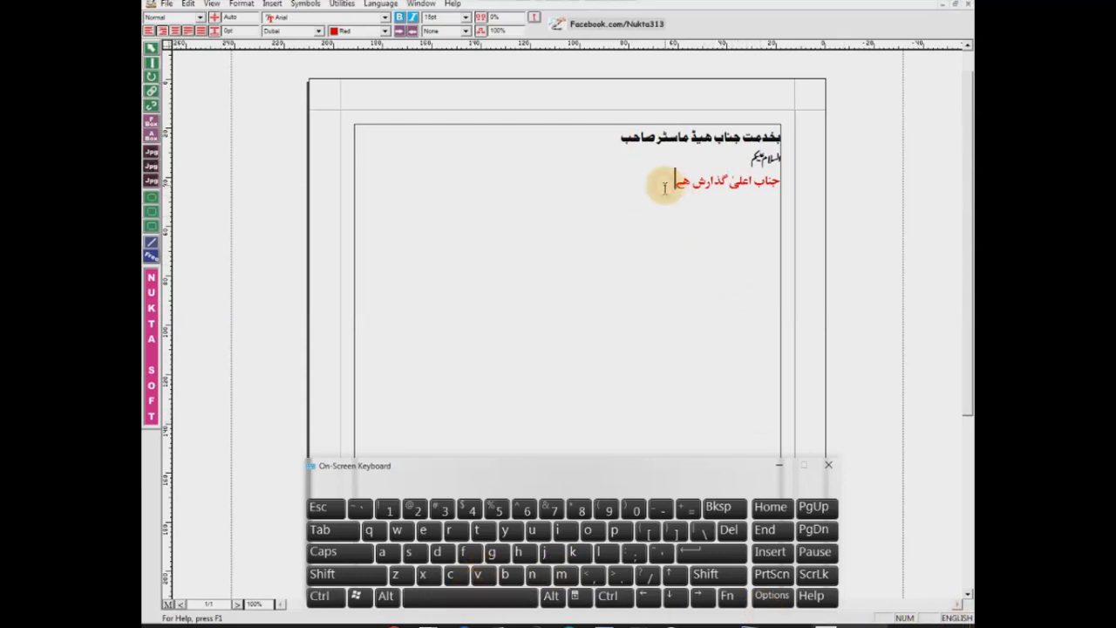
left_click(715, 555)
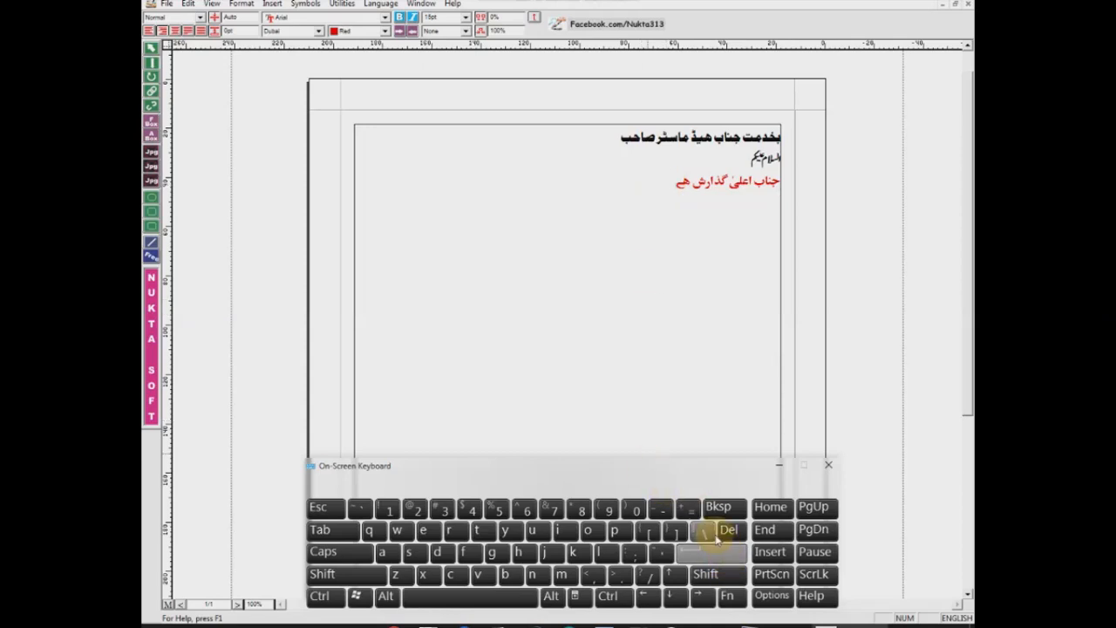
key("shift")
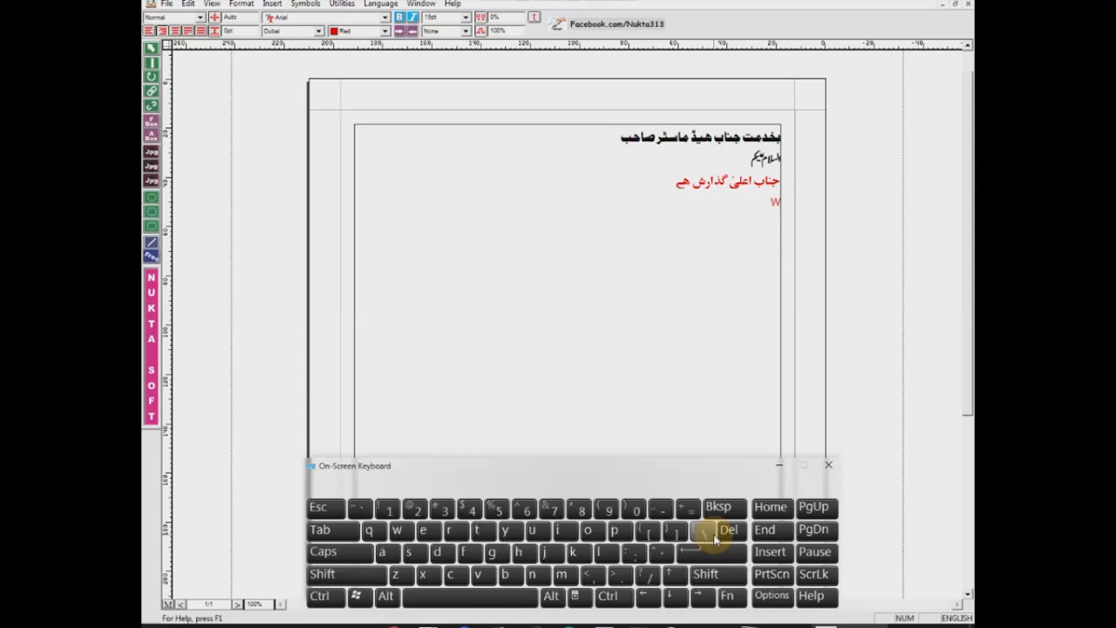
left_click(423, 530)
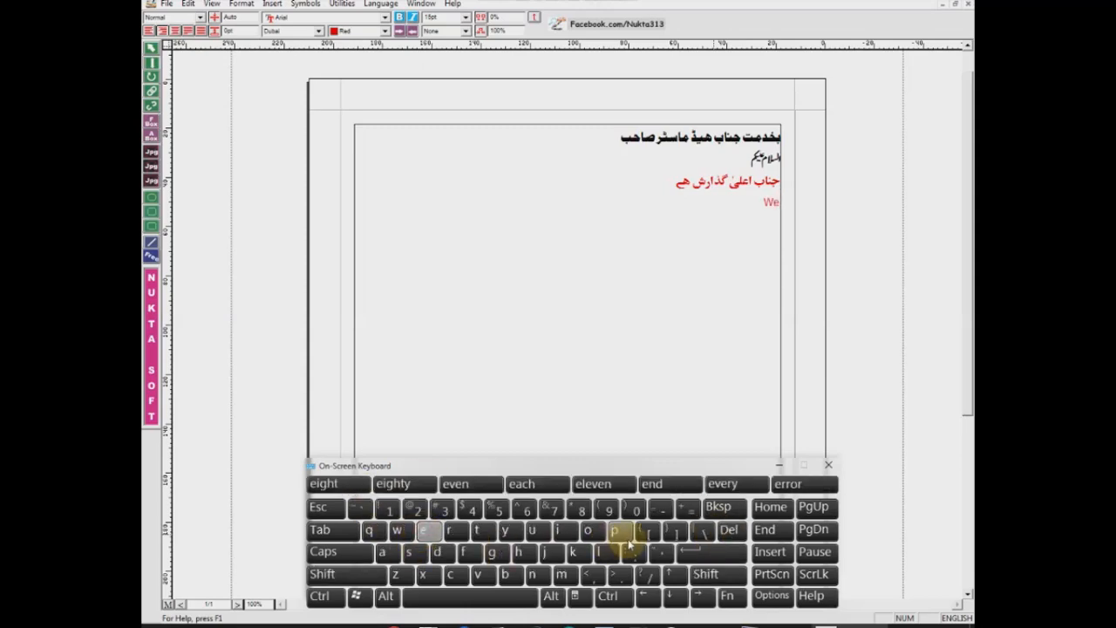
left_click(608, 559)
left_click(451, 574)
left_click(587, 530)
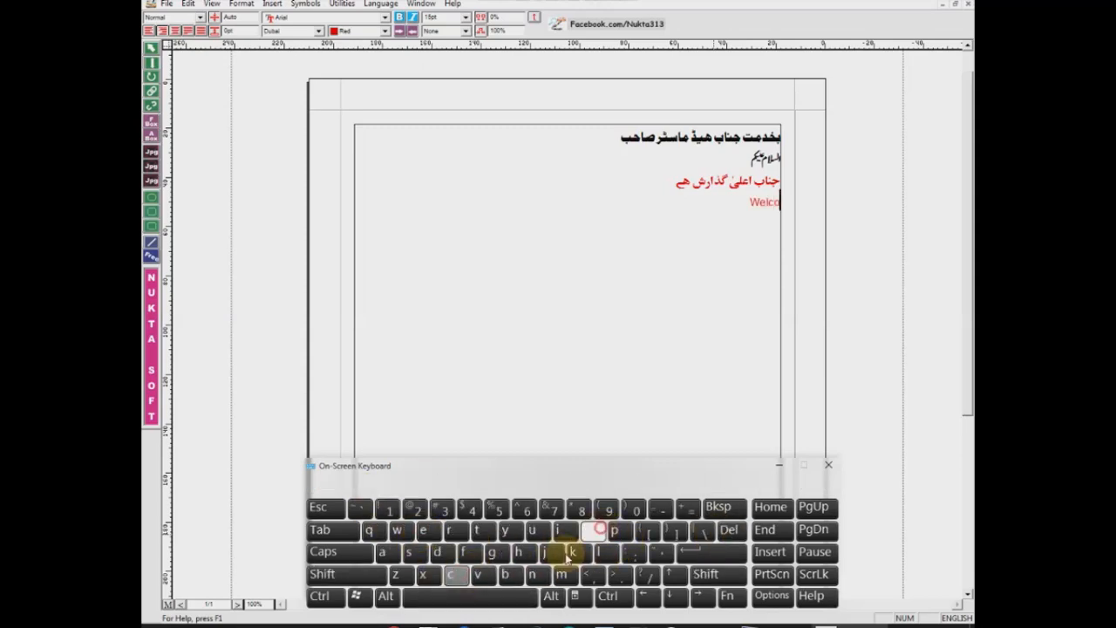
left_click(561, 576)
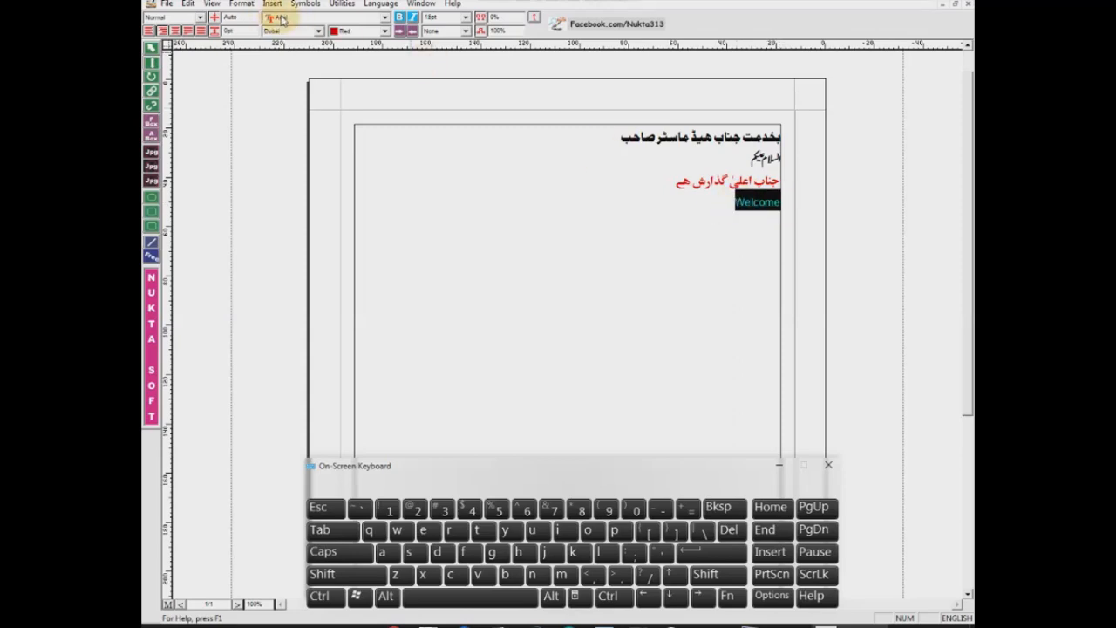
Change the English font of "Welcome" to Arial Black and its text colour to Green.
left_click(280, 19)
left_click(300, 53)
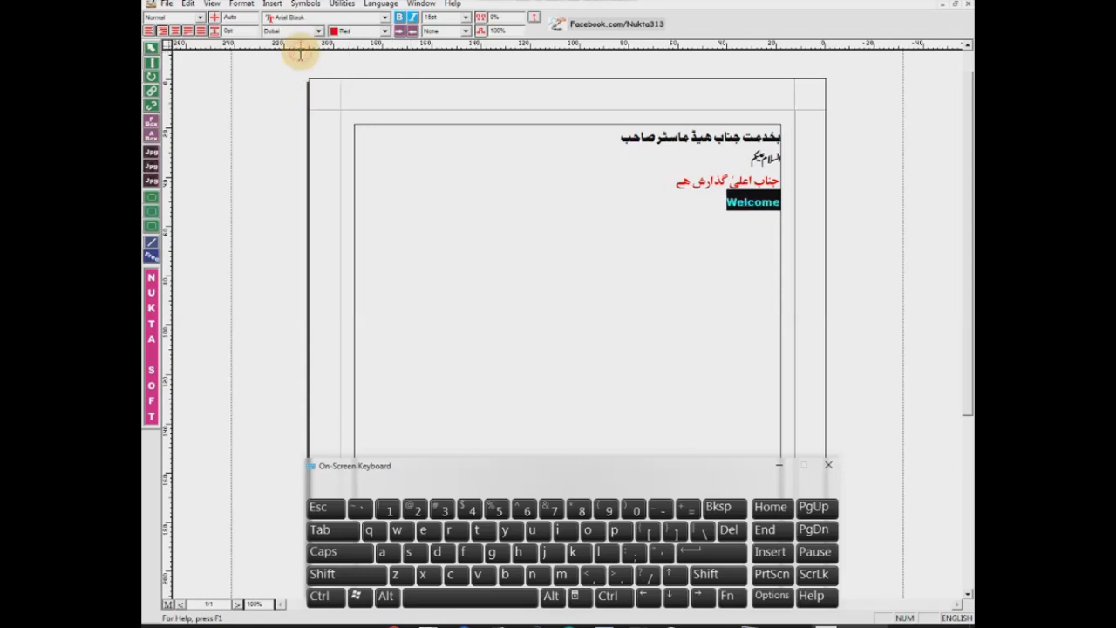
left_click(653, 219)
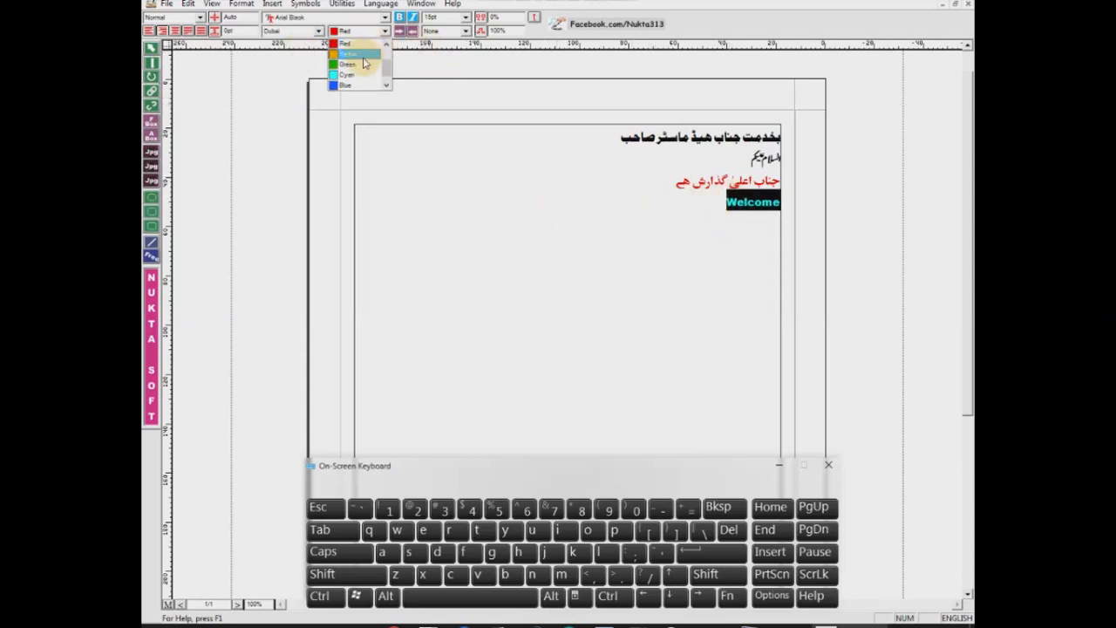
left_click(364, 66)
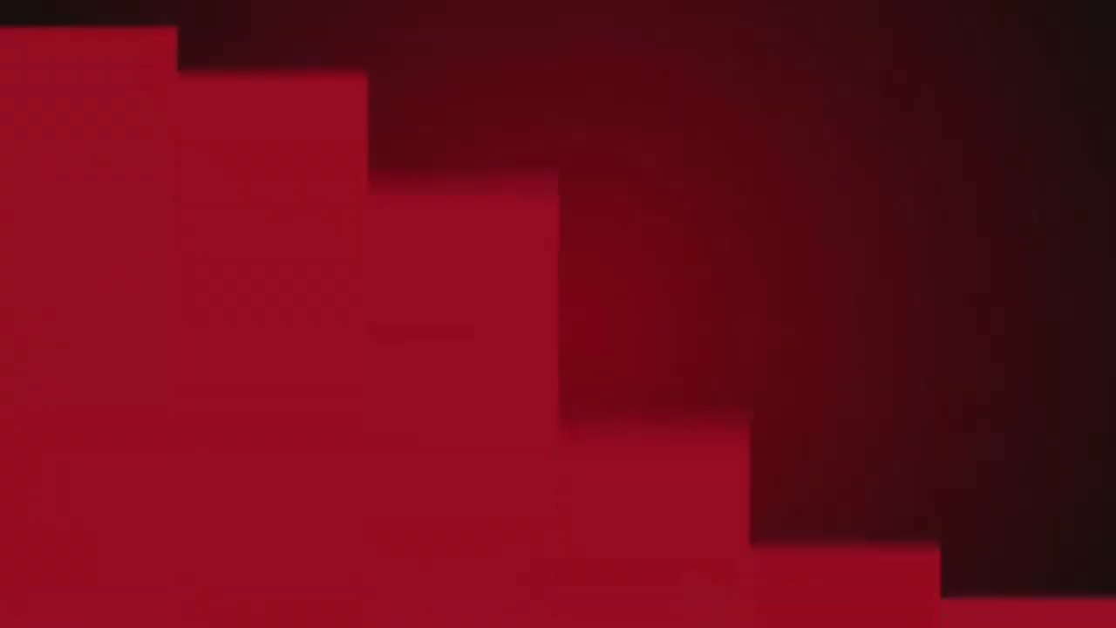